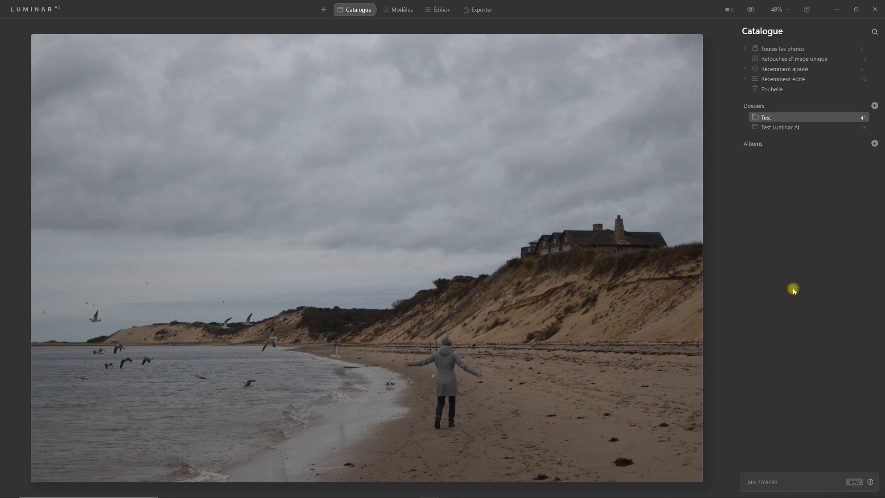
# - Switch to the templates and open the Paysages simples collection suggested for this photo
pyautogui.press('d')
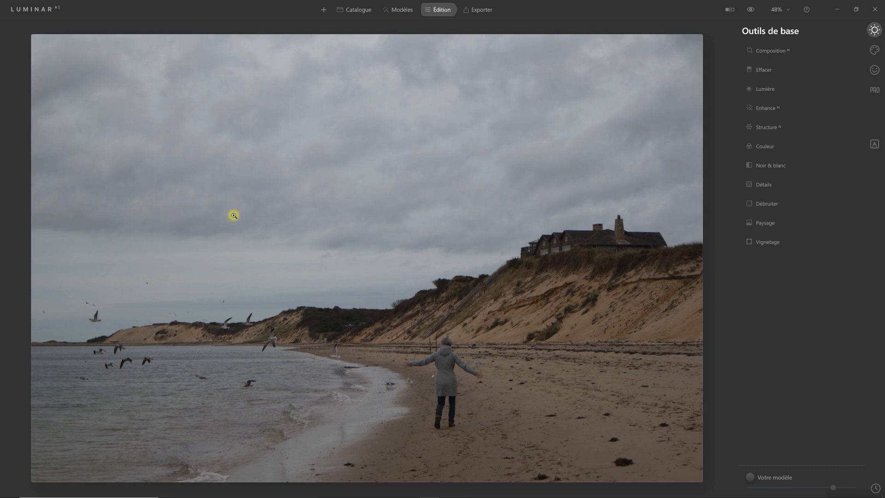
pyautogui.click(402, 10)
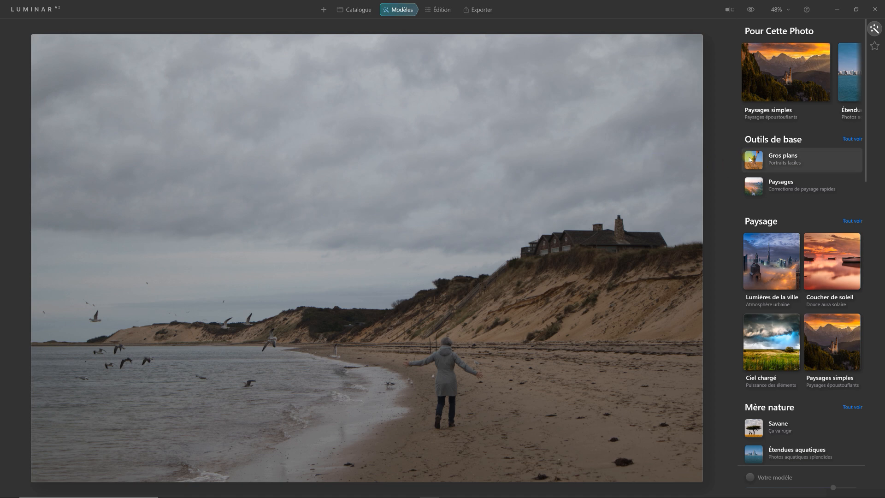
pyautogui.moveTo(759, 123)
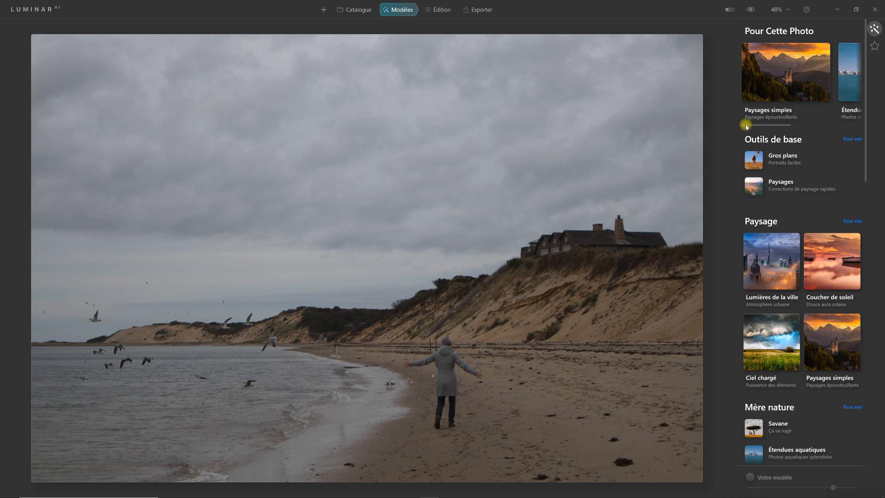
pyautogui.moveTo(757, 128)
pyautogui.mouseDown()
pyautogui.moveTo(822, 128)
pyautogui.moveTo(739, 125)
pyautogui.mouseUp()
pyautogui.click(786, 77)
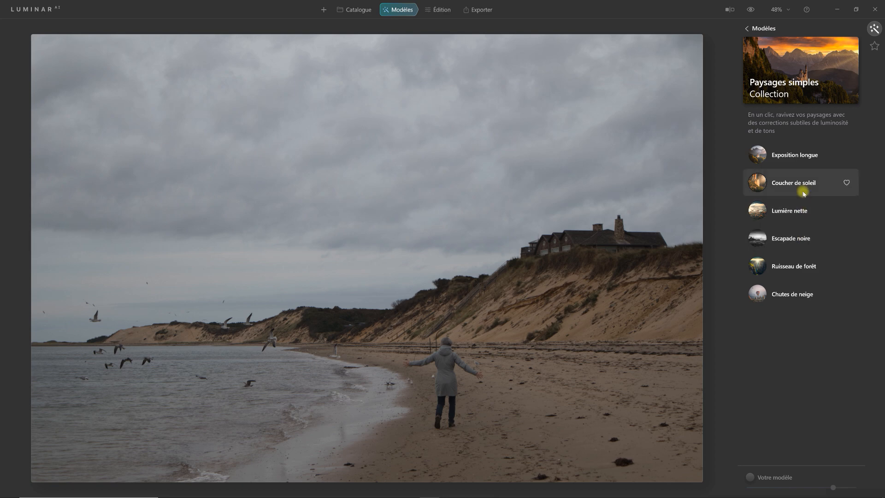
# - Try the Chutes de neige, Ruisseau de forêt, Escapade noire, Lumière nette and Exposition longue templates on the beach photo
pyautogui.click(794, 297)
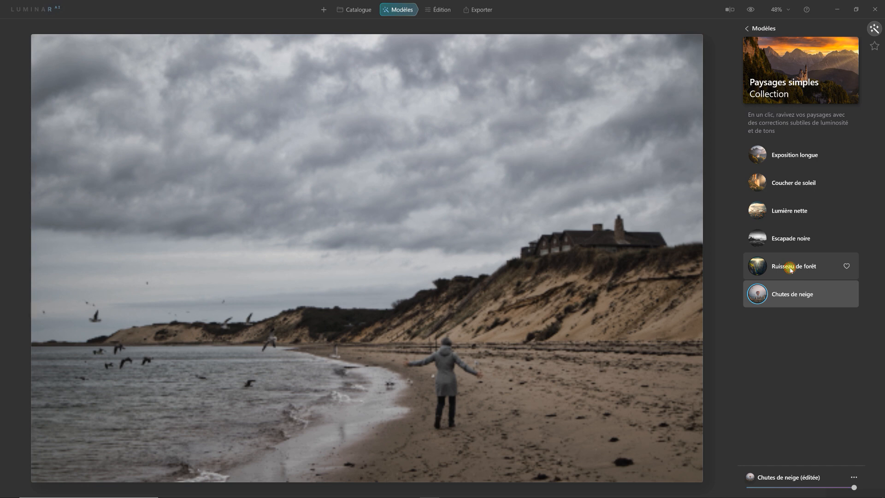
pyautogui.click(791, 267)
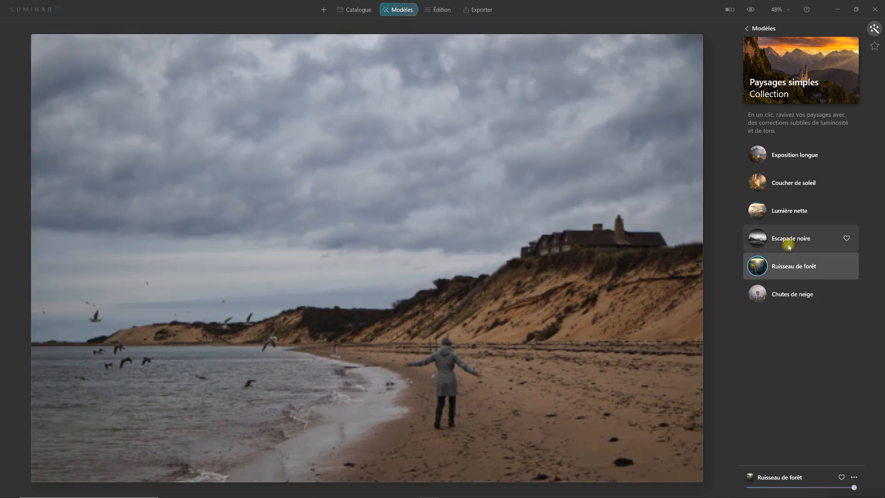
pyautogui.click(791, 242)
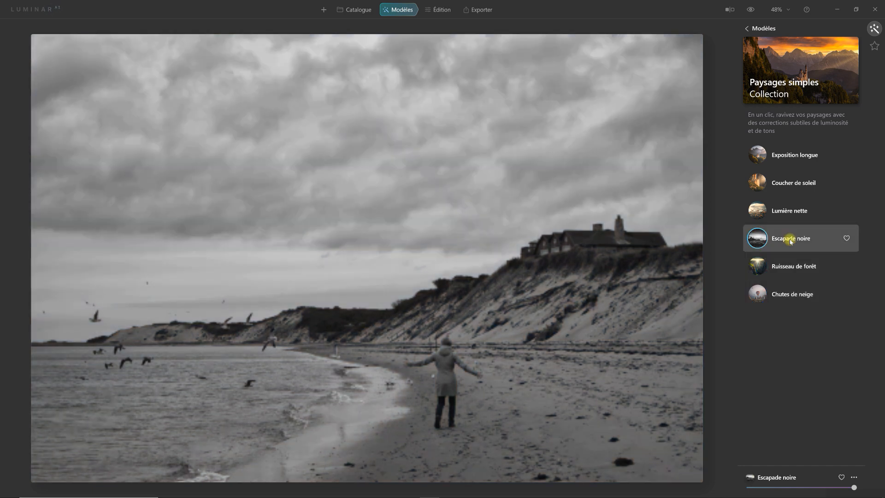
pyautogui.click(790, 213)
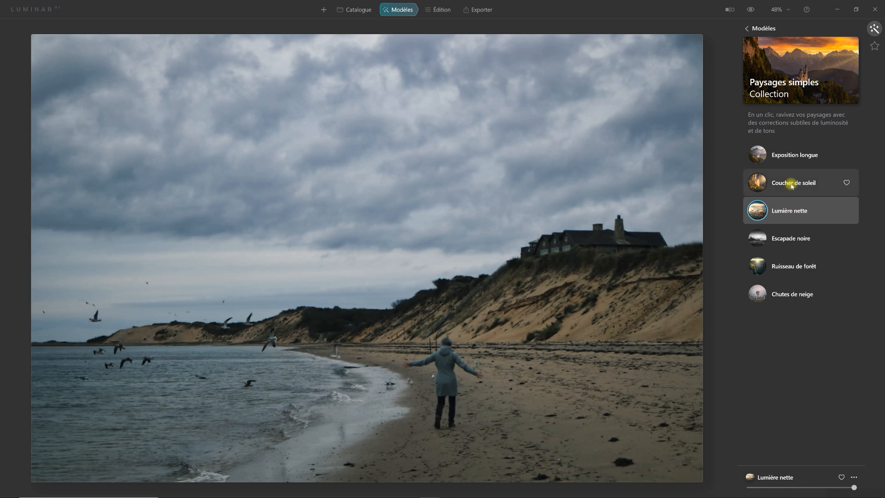
pyautogui.click(794, 156)
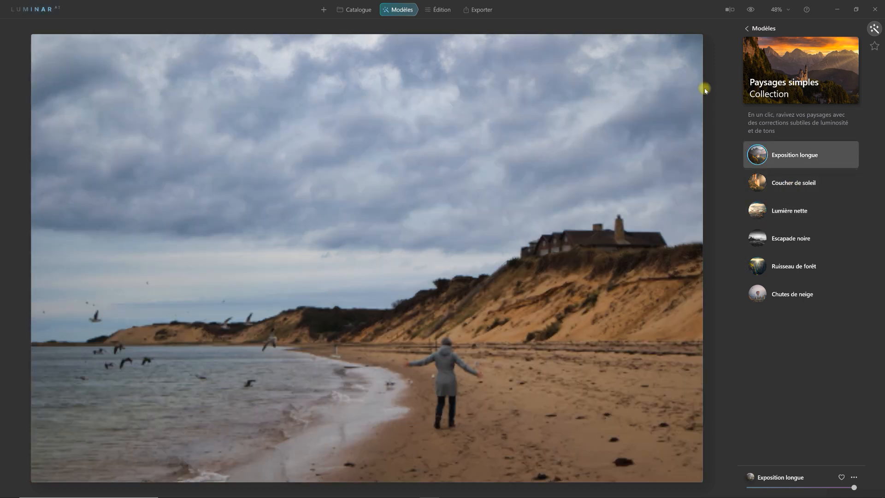
# - Browse the collections suggested for this photo and apply the Résultats dynamiques template from the Ciel chargé collection under Paysage
pyautogui.click(748, 29)
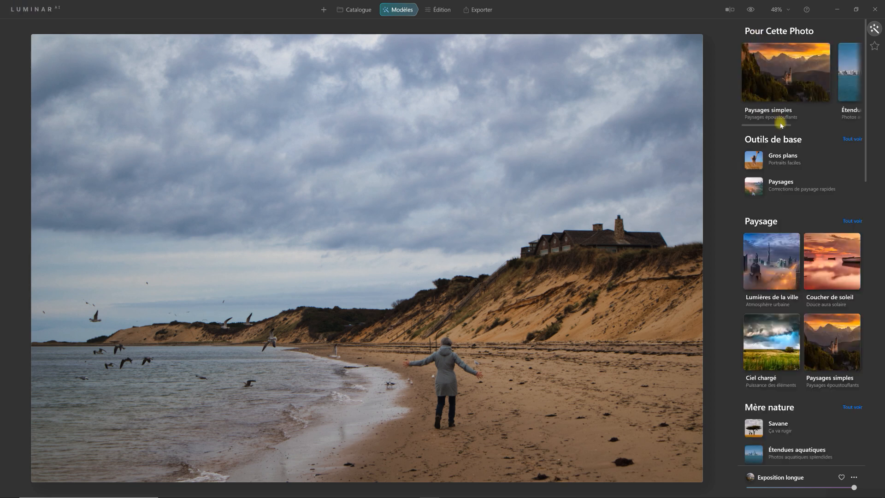
pyautogui.moveTo(774, 125); pyautogui.dragTo(808, 125)
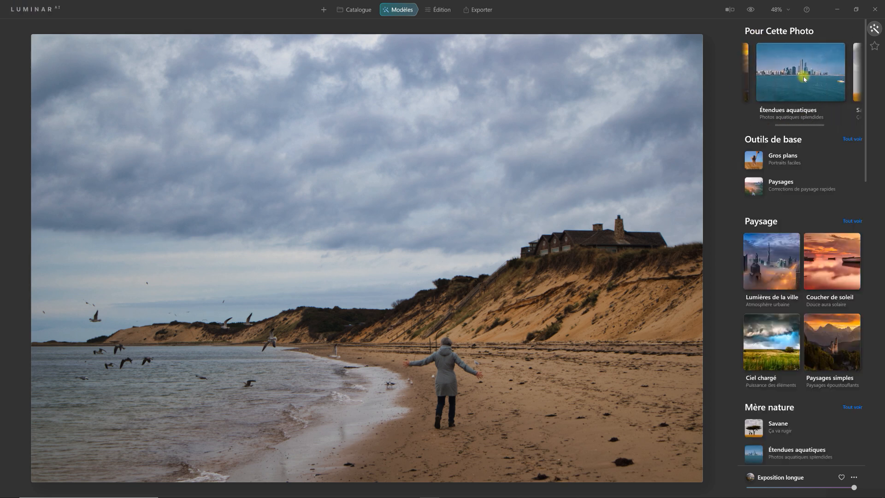
pyautogui.moveTo(789, 129); pyautogui.dragTo(830, 122)
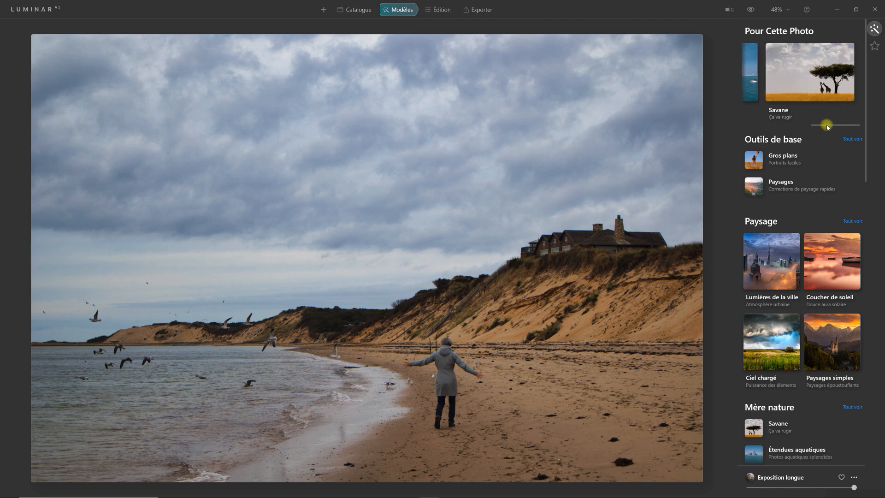
pyautogui.moveTo(826, 123); pyautogui.dragTo(751, 123)
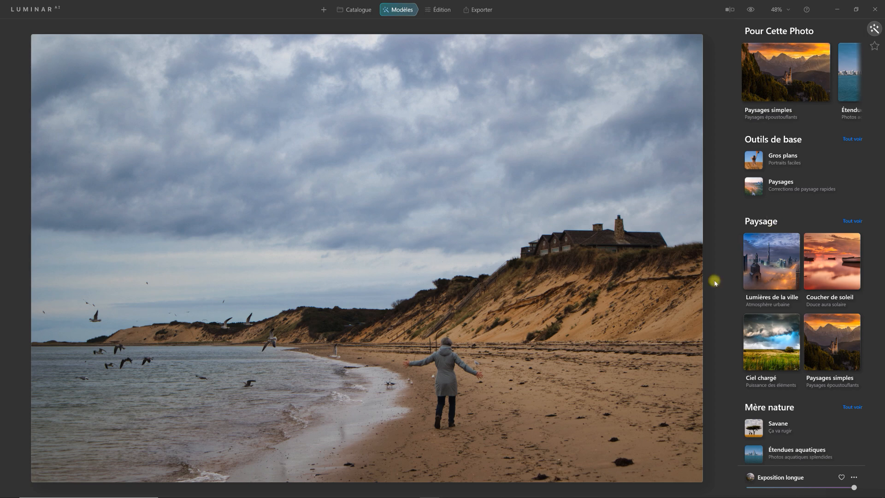
pyautogui.moveTo(764, 123)
pyautogui.moveTo(771, 126)
pyautogui.mouseDown()
pyautogui.moveTo(821, 123)
pyautogui.moveTo(765, 126)
pyautogui.mouseUp()
pyautogui.click(851, 221)
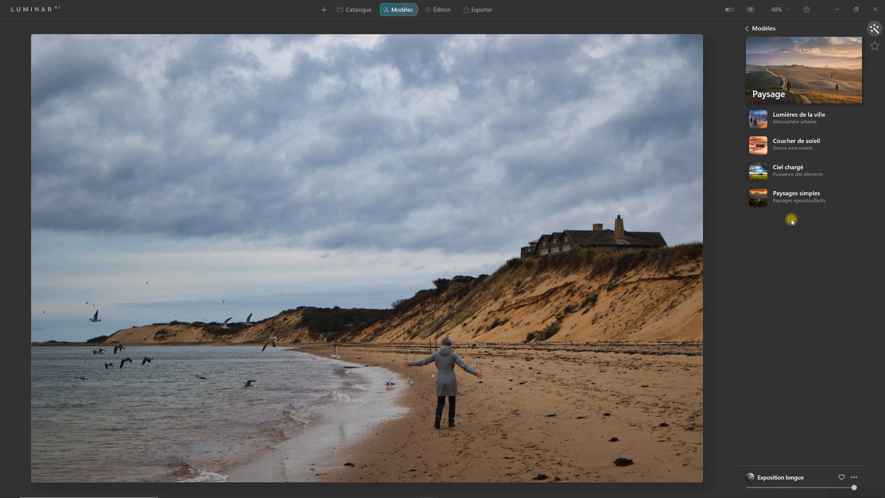
pyautogui.click(784, 172)
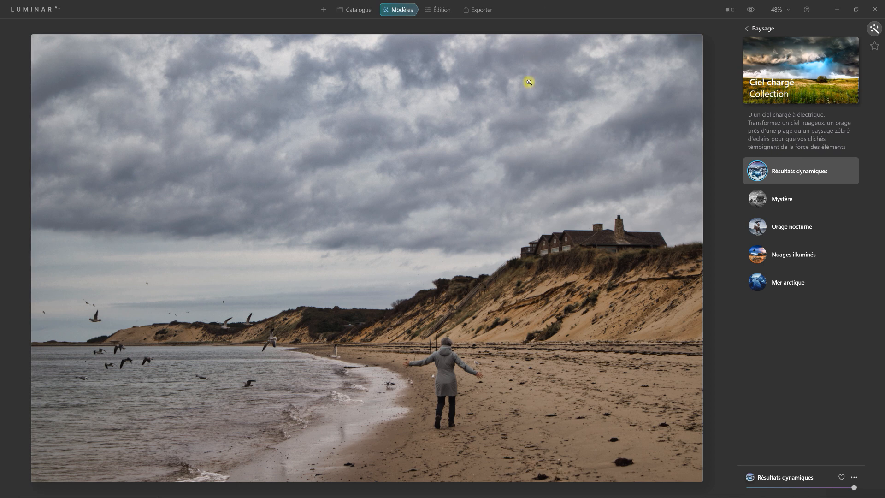
# - Compare the photo before and after the template, first by toggling the original and with the split Avant/Après view
pyautogui.click(753, 11)
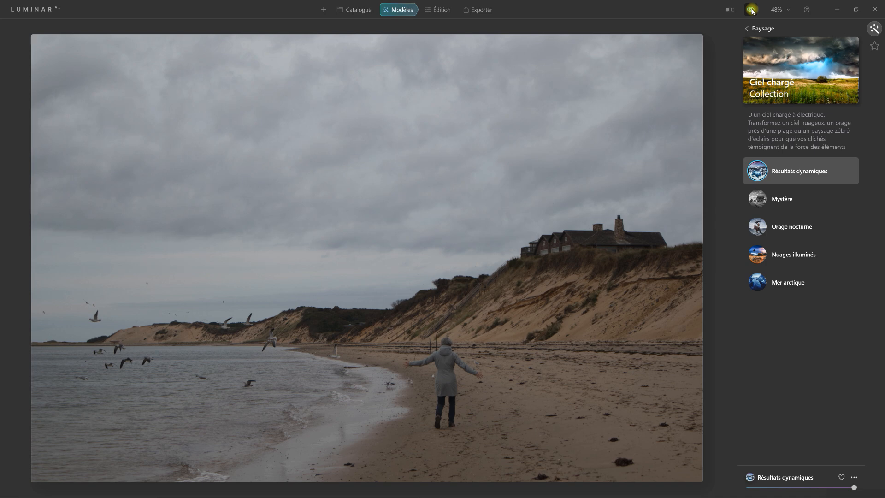
pyautogui.click(753, 11)
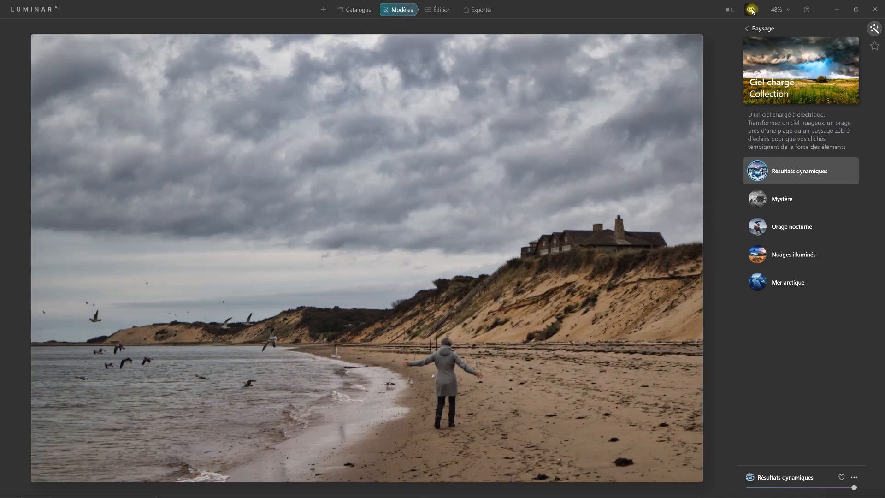
pyautogui.click(752, 11)
pyautogui.click(752, 11)
pyautogui.click(731, 11)
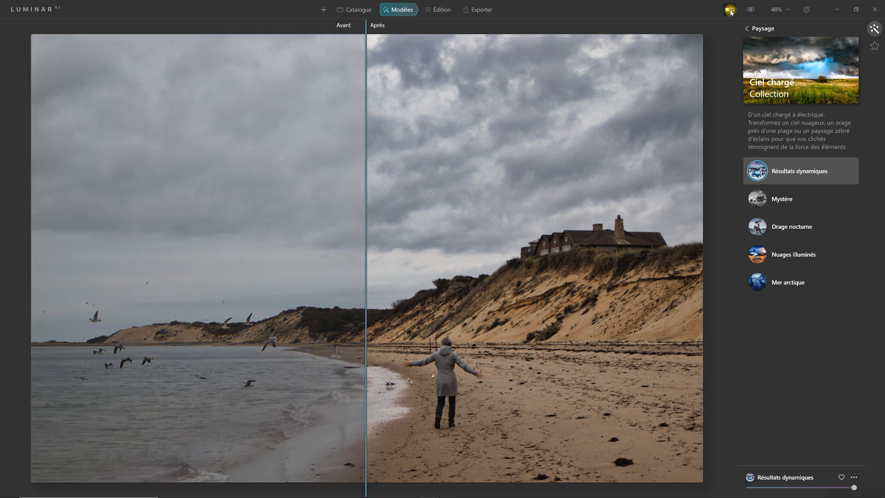
pyautogui.click(731, 11)
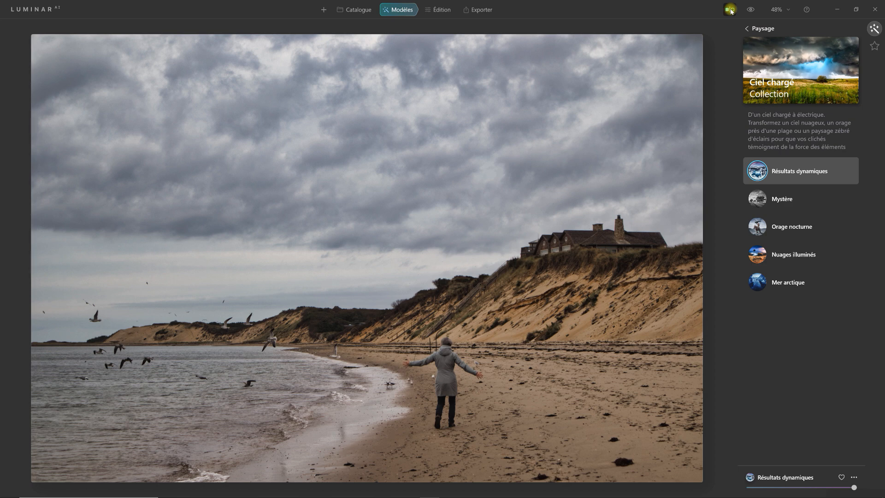
pyautogui.click(731, 11)
pyautogui.click(731, 11)
# - Inspect the woman, beach and dunes at 100% zoom, then fit the whole photo to the screen again
pyautogui.click(788, 9)
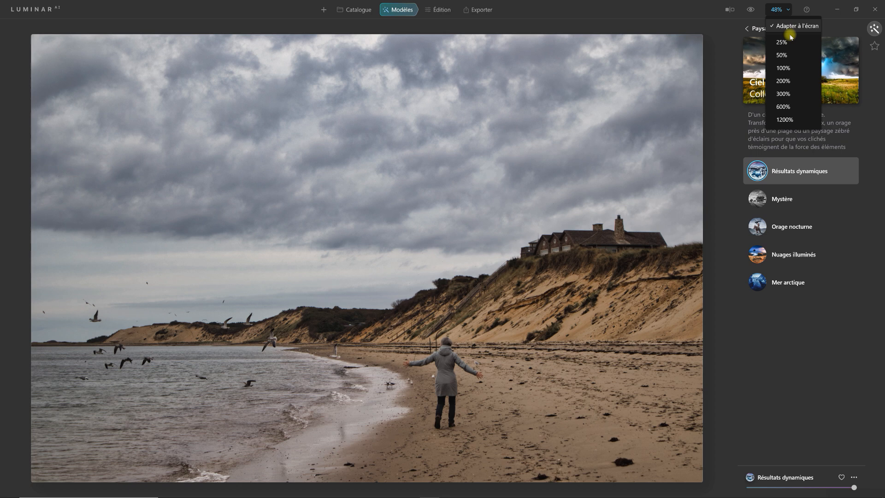
pyautogui.click(786, 69)
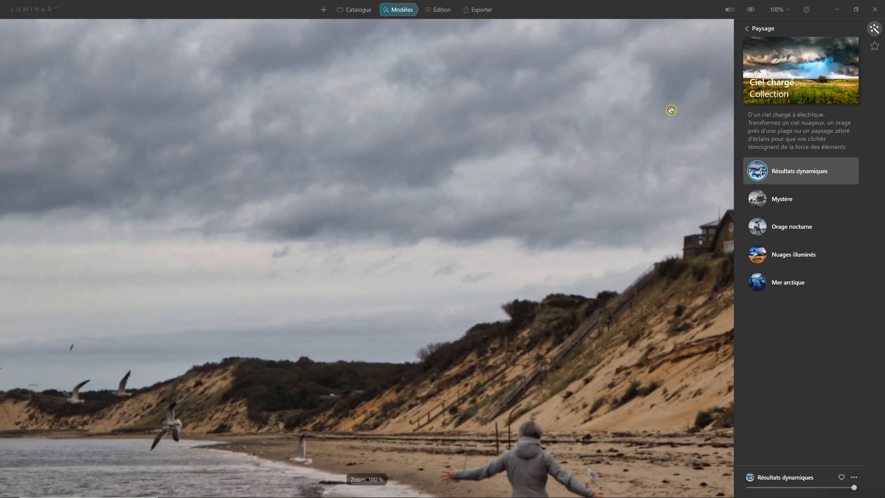
pyautogui.press('space')
pyautogui.moveTo(634, 136); pyautogui.dragTo(638, 27)
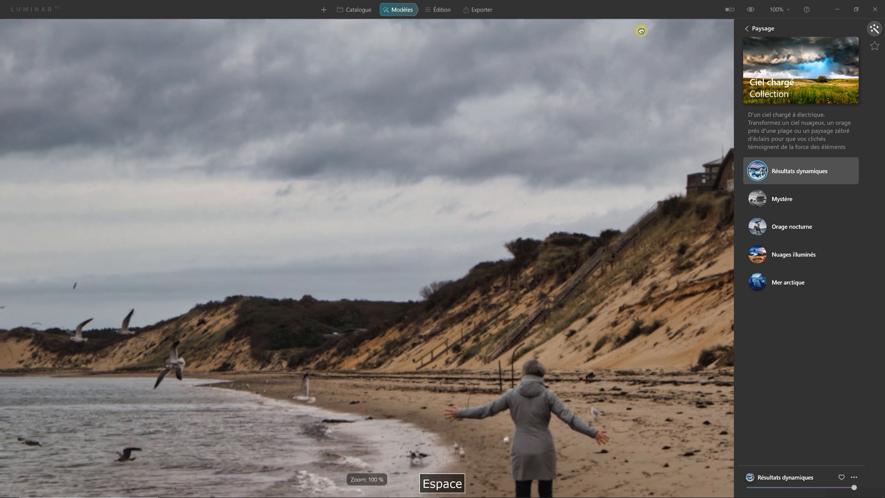
pyautogui.moveTo(533, 227); pyautogui.dragTo(505, 119)
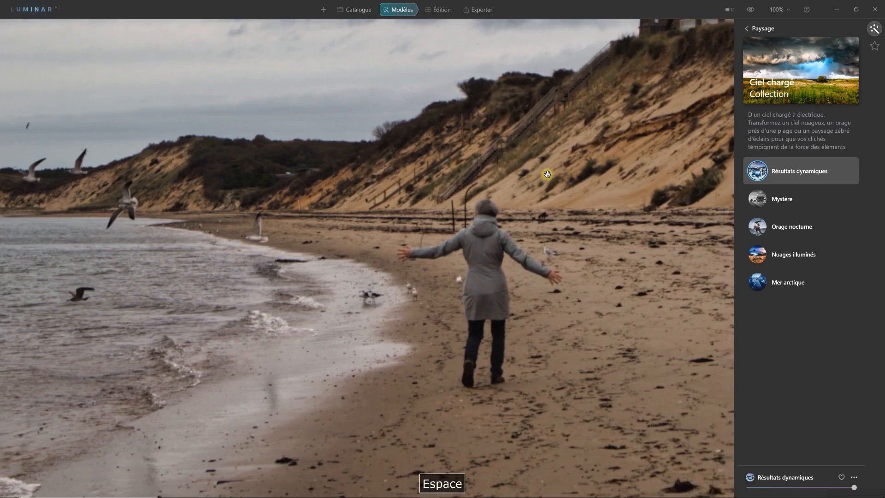
pyautogui.moveTo(511, 200); pyautogui.dragTo(472, 221)
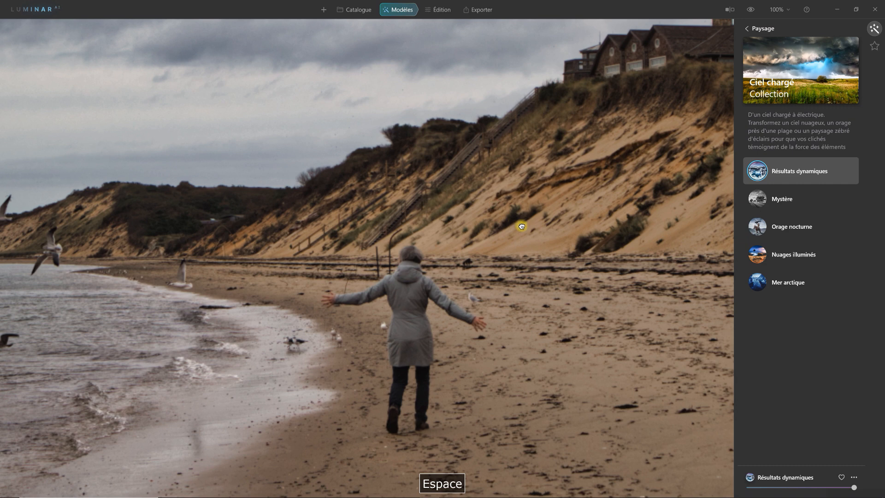
pyautogui.press('space')
pyautogui.click(785, 11)
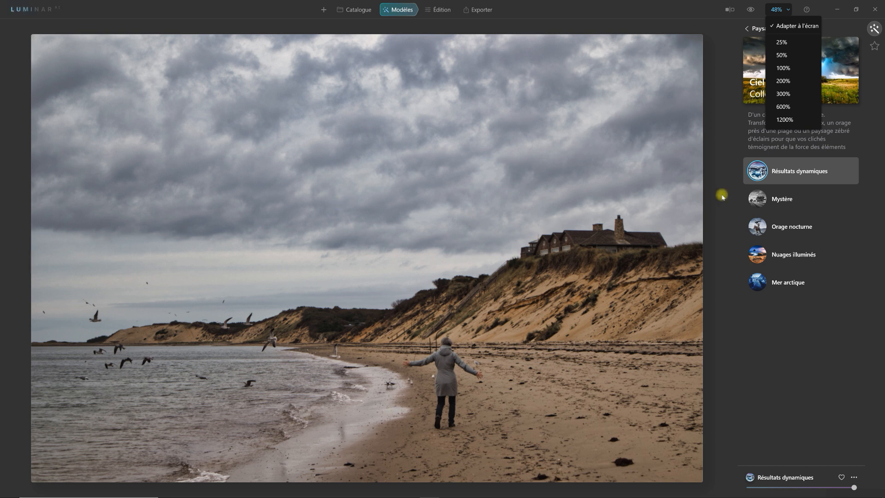
# - Add the Résultats dynamiques template to the favourites and list the Favoris and Modèles utilisateur templates in Ma collection
pyautogui.click(865, 230)
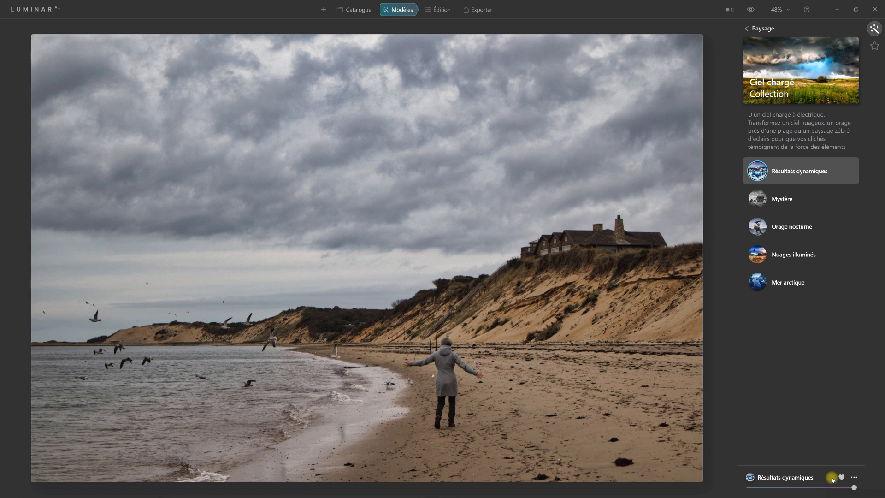
pyautogui.click(875, 45)
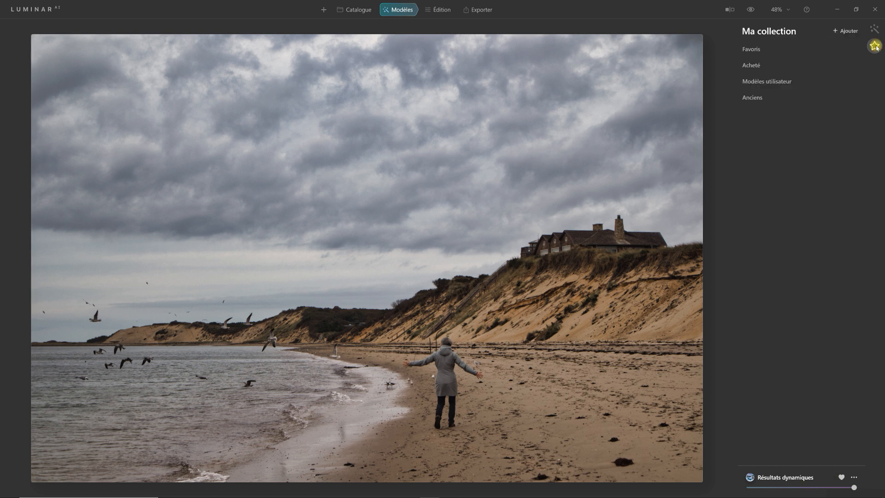
pyautogui.click(739, 49)
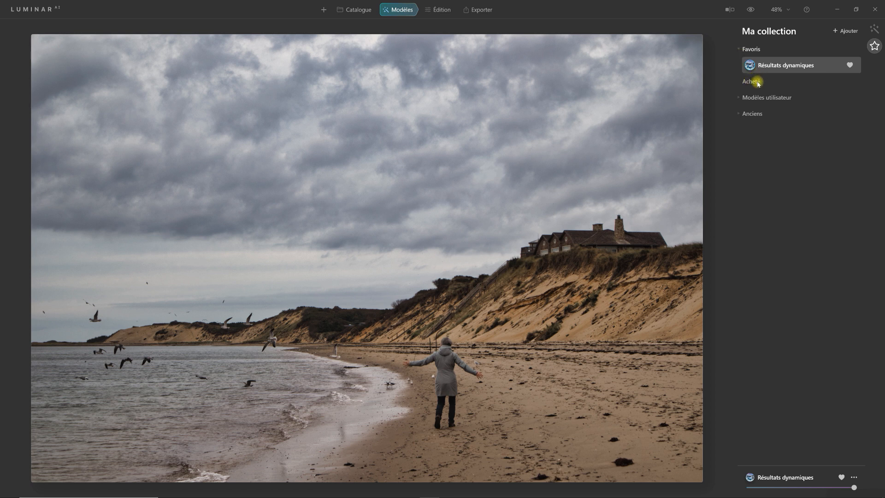
pyautogui.click(739, 97)
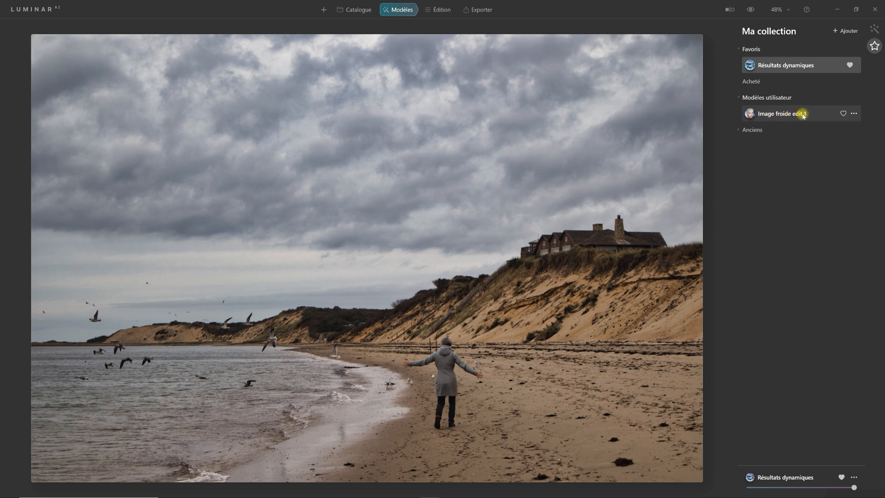
# - Try to rename the user template "Image froide edit 1" as "Image froide LL"
pyautogui.click(854, 113)
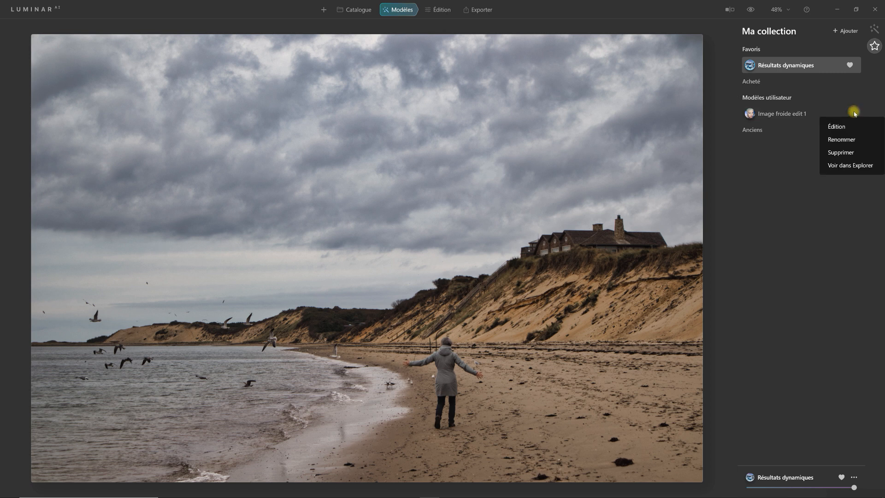
pyautogui.click(850, 140)
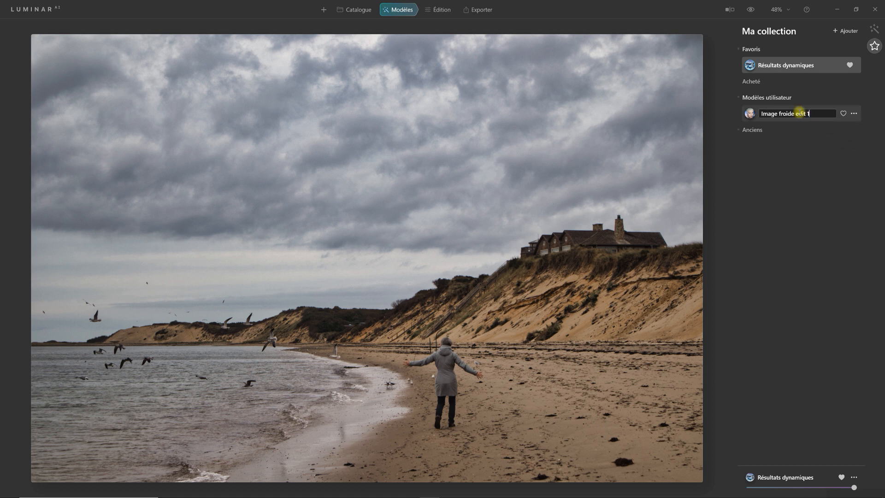
pyautogui.moveTo(798, 114); pyautogui.dragTo(816, 109)
pyautogui.press('BackSpace')
pyautogui.press('BackSpace')
pyautogui.write('LL')
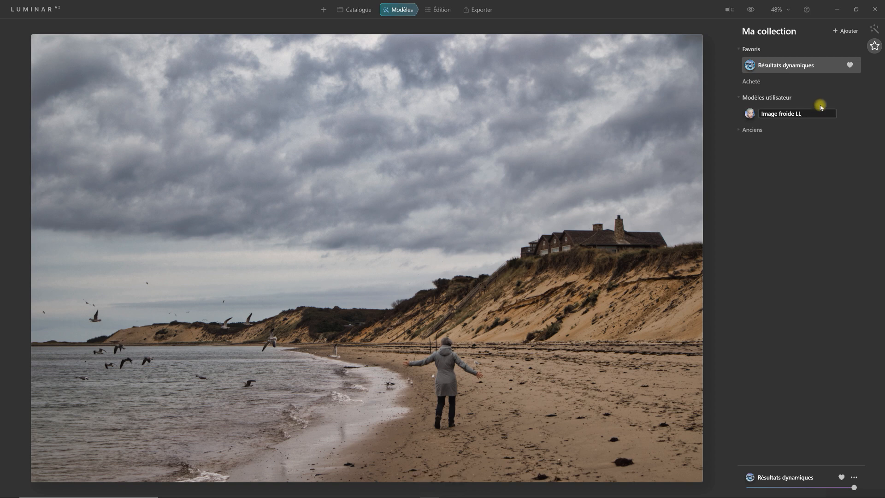
pyautogui.click(839, 130)
pyautogui.click(839, 131)
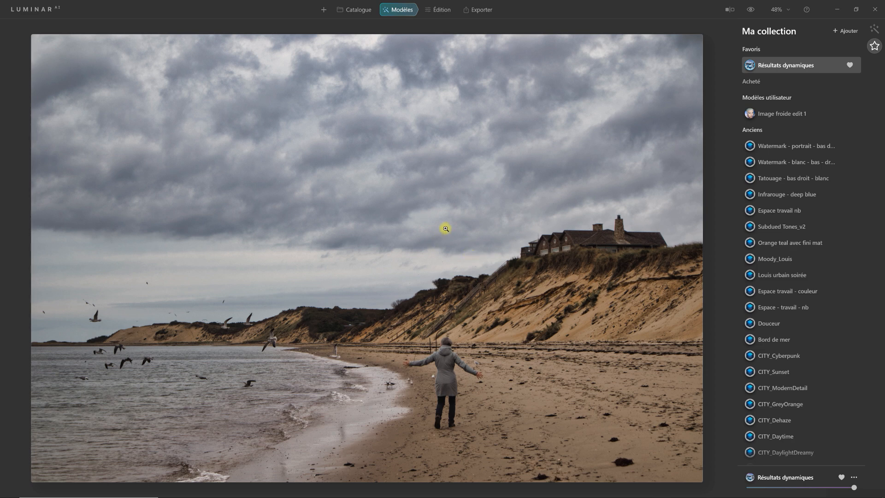
# - Switch to the editing workspace and show the Créatif tools
pyautogui.click(443, 10)
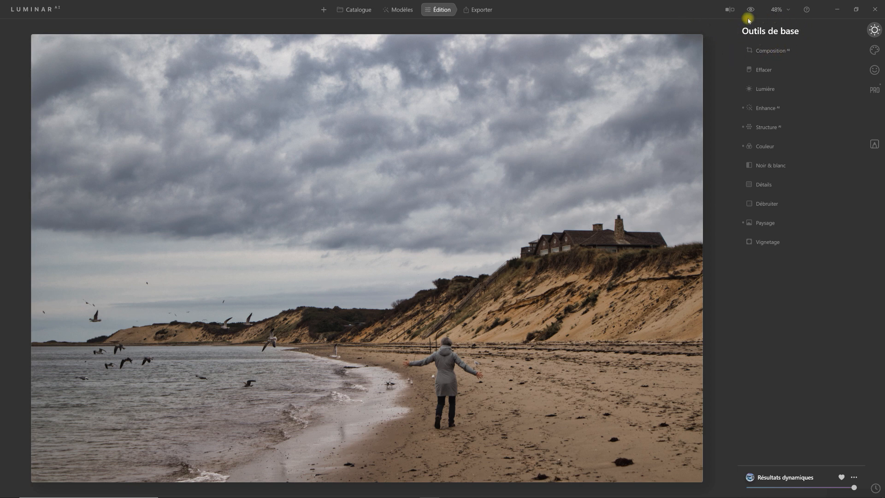
pyautogui.click(875, 49)
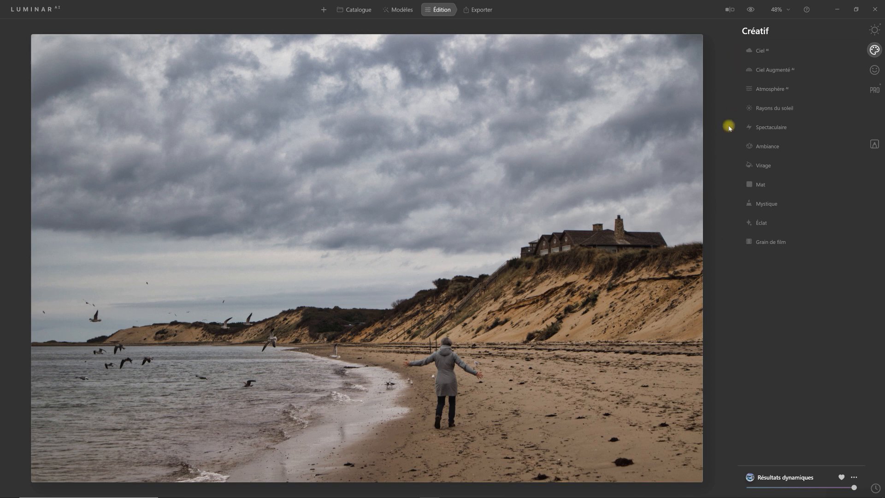
# - Look through the Portrait and Professionel tool sets and return to the Outils de base
pyautogui.click(875, 71)
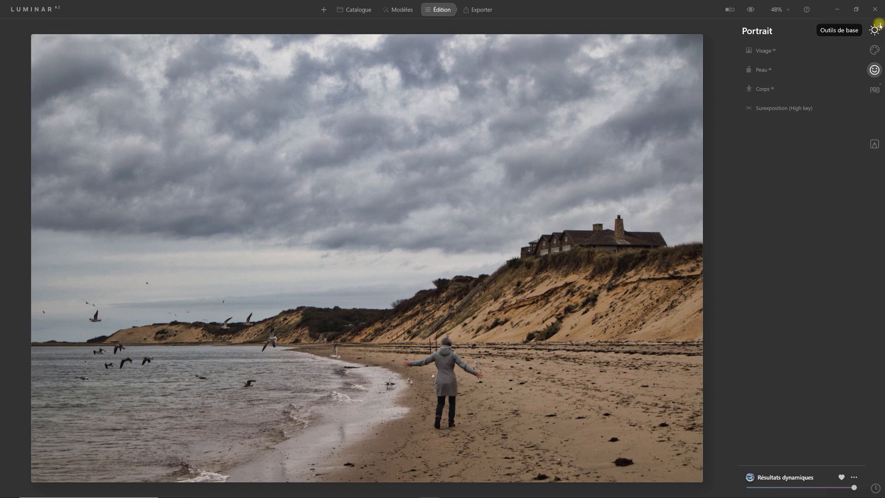
pyautogui.click(875, 90)
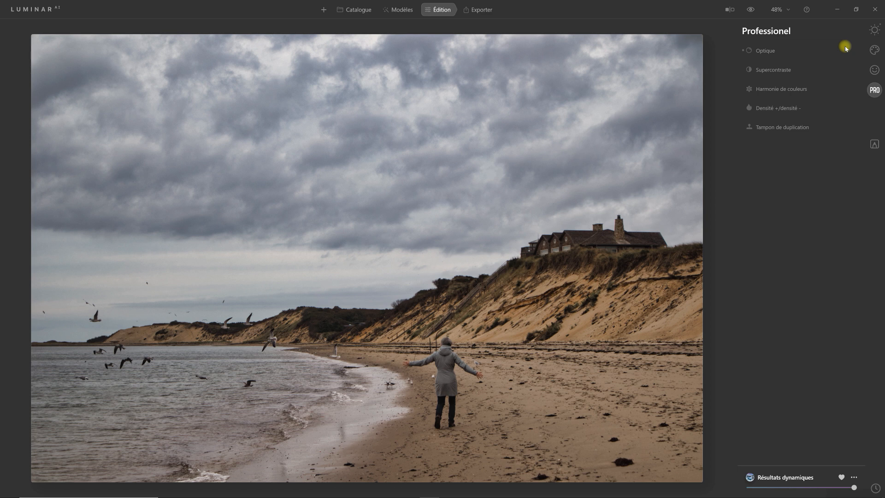
pyautogui.click(874, 30)
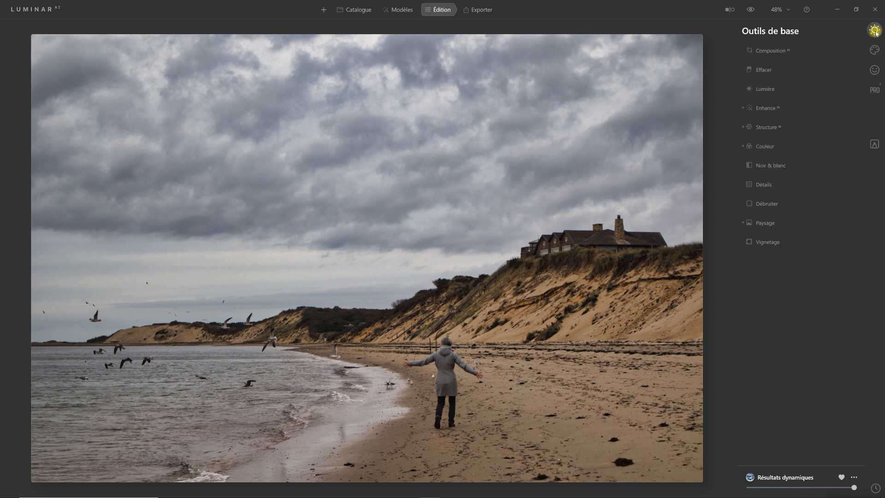
# - Try the automatic Composition AI crop on the beach photo and reset it to the original framing
pyautogui.click(773, 51)
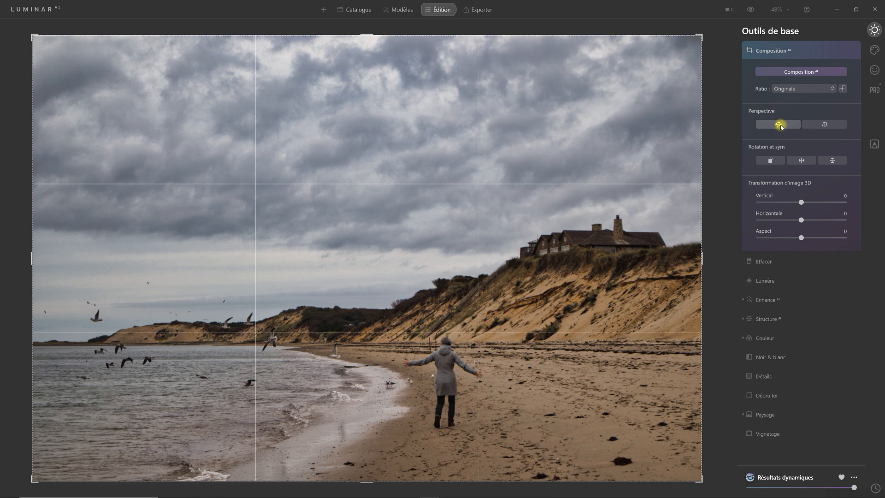
pyautogui.click(801, 72)
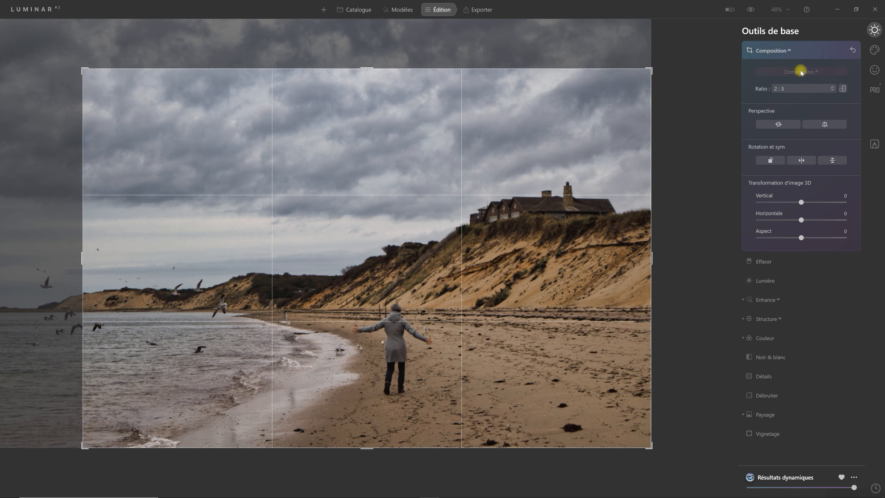
pyautogui.click(855, 51)
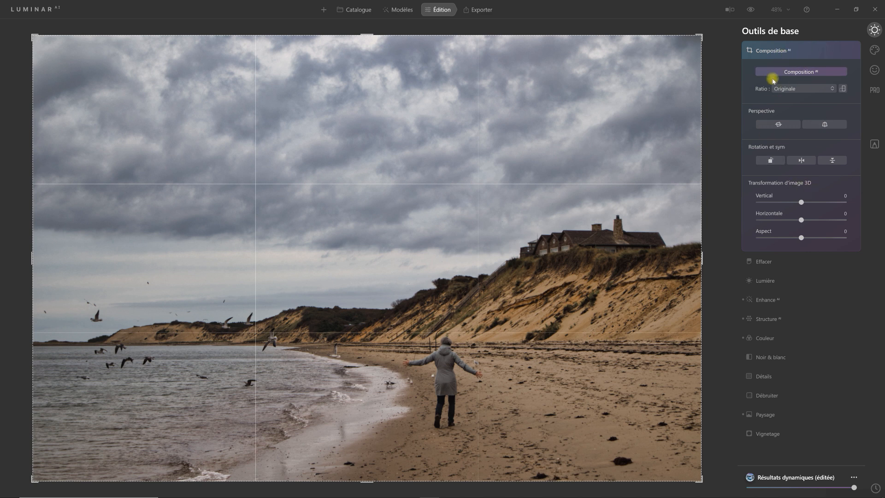
pyautogui.click(768, 50)
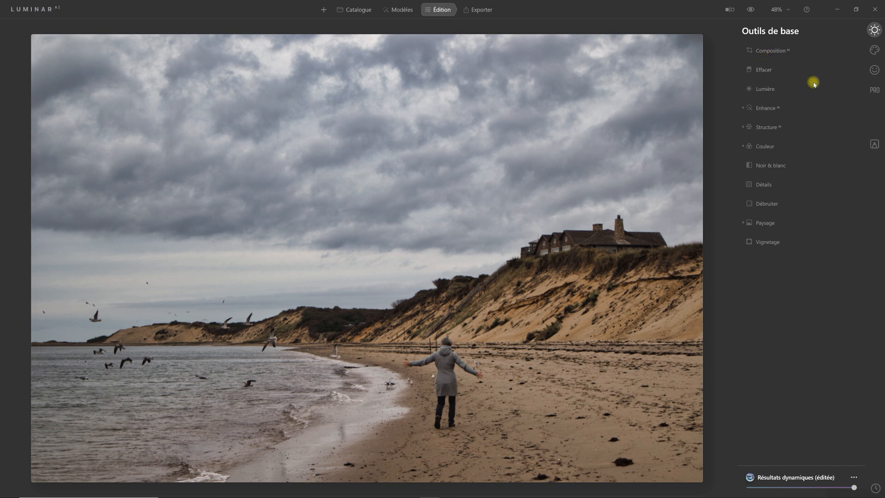
# - Enable chromatic aberration removal and automatic distortion correction in the Optique tool
pyautogui.click(876, 91)
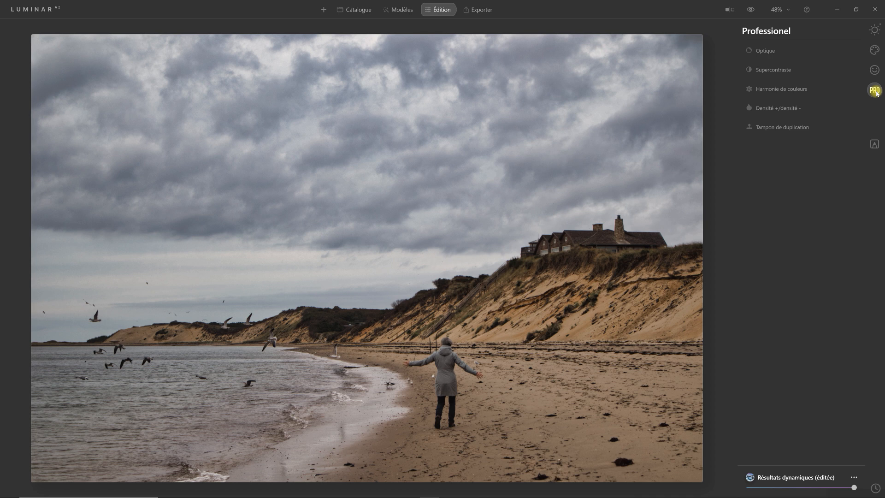
pyautogui.click(764, 51)
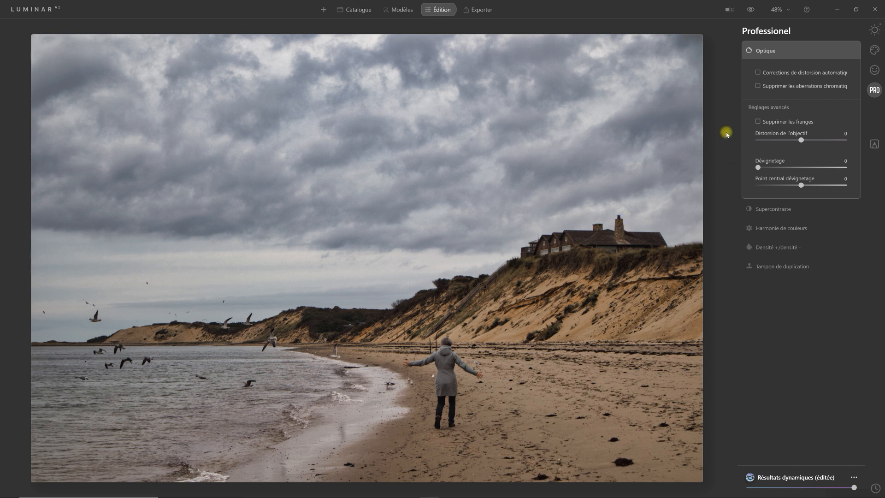
pyautogui.click(759, 87)
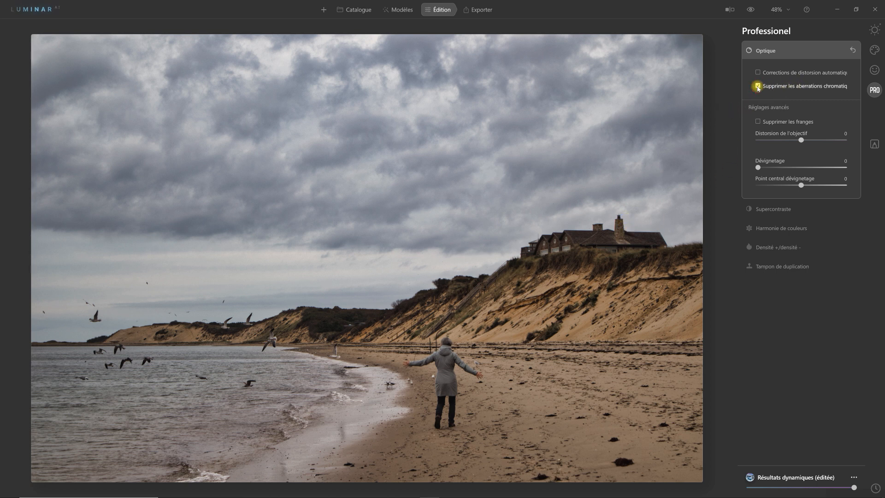
pyautogui.click(758, 73)
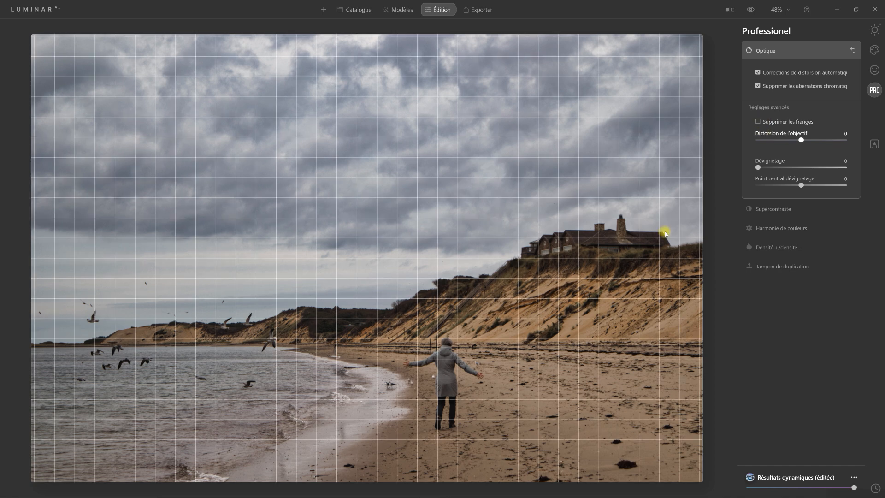
pyautogui.click(767, 51)
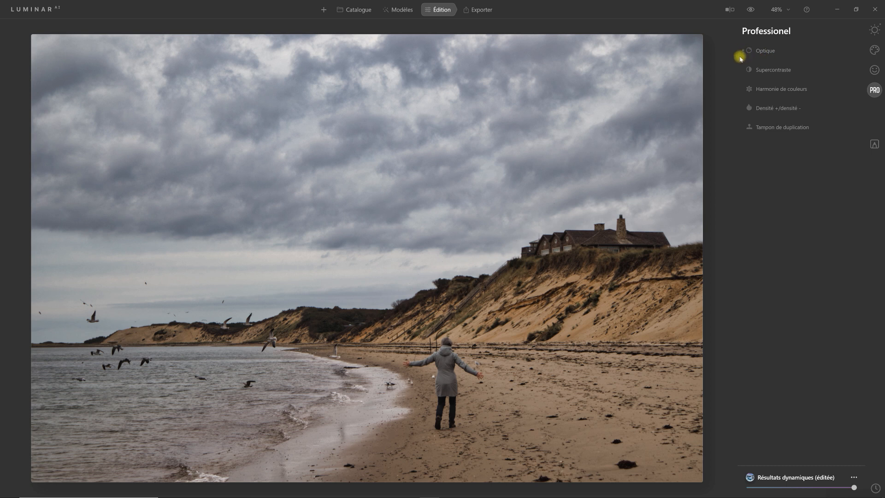
# - Add a point to the upper midtones of the Lumière tone curve and raise it slightly to brighten the photo
pyautogui.click(875, 30)
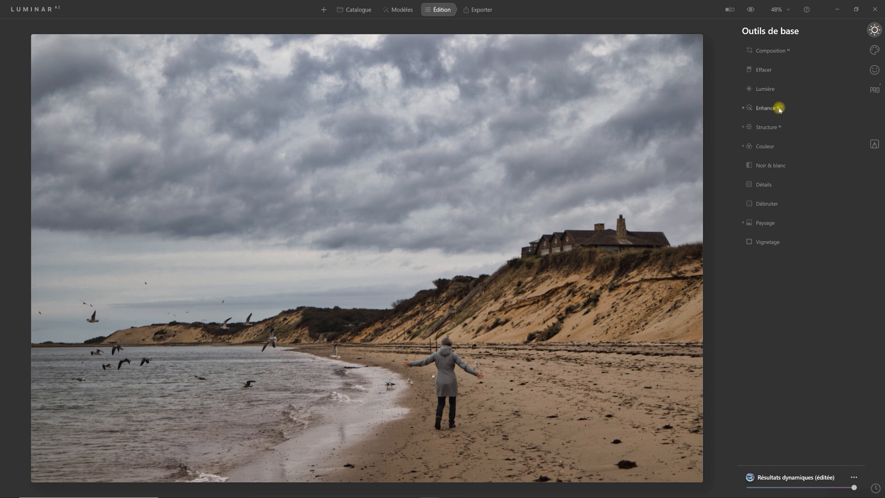
pyautogui.click(764, 89)
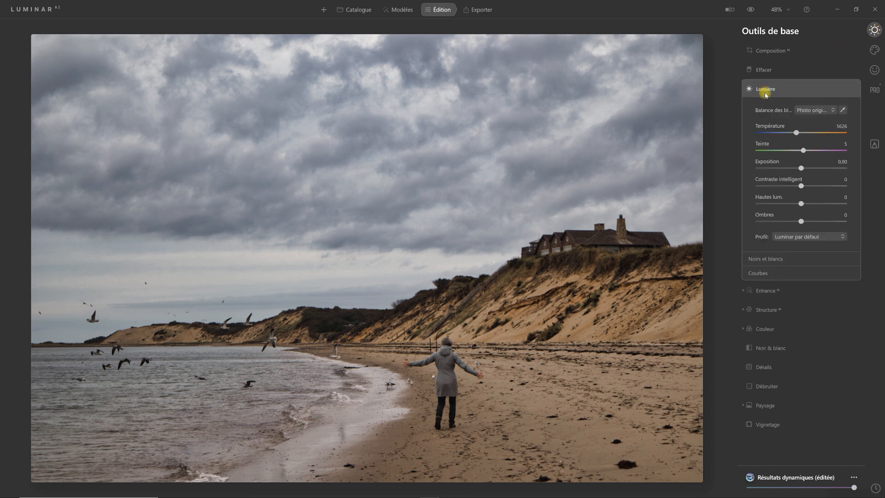
pyautogui.click(782, 274)
pyautogui.click(816, 328)
pyautogui.moveTo(814, 329); pyautogui.dragTo(814, 326)
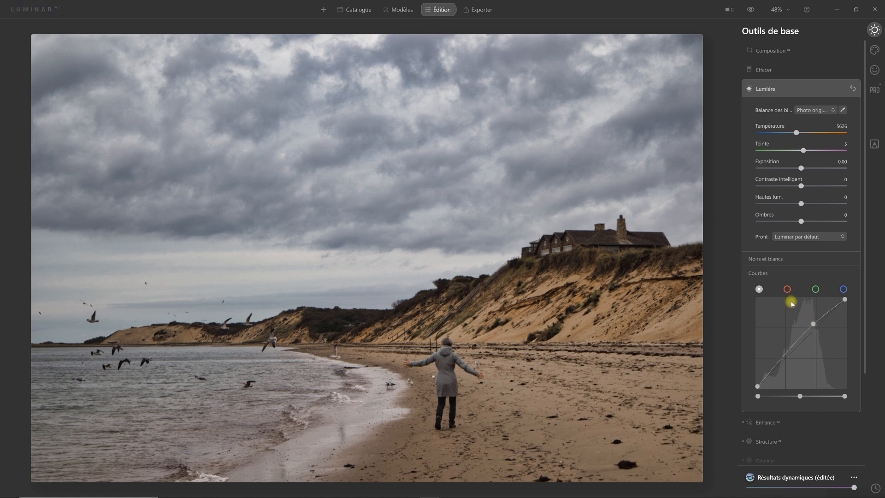
pyautogui.click(764, 274)
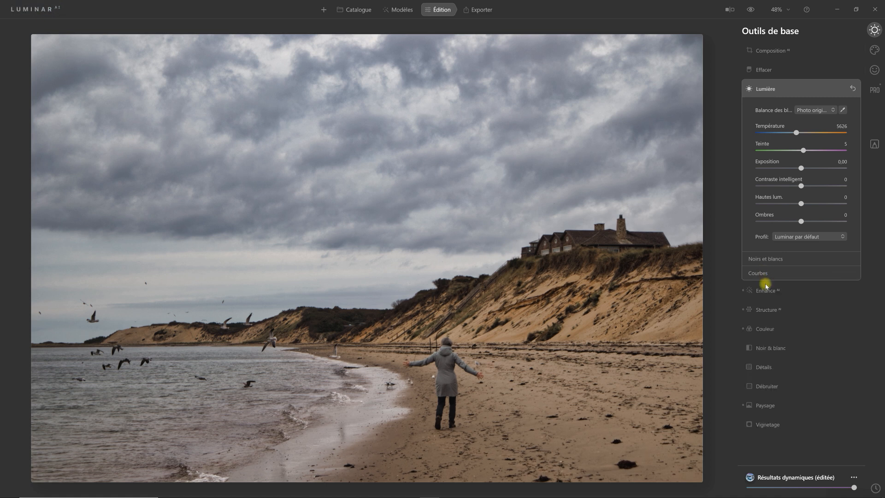
# - Check the Structure AI settings and slightly increase the Heure dorée amount in the Paysage tool
pyautogui.click(769, 311)
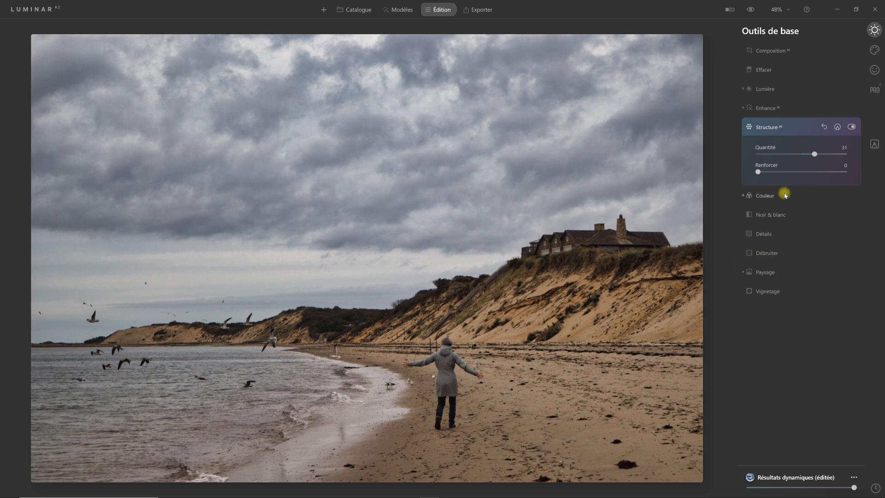
pyautogui.click(766, 272)
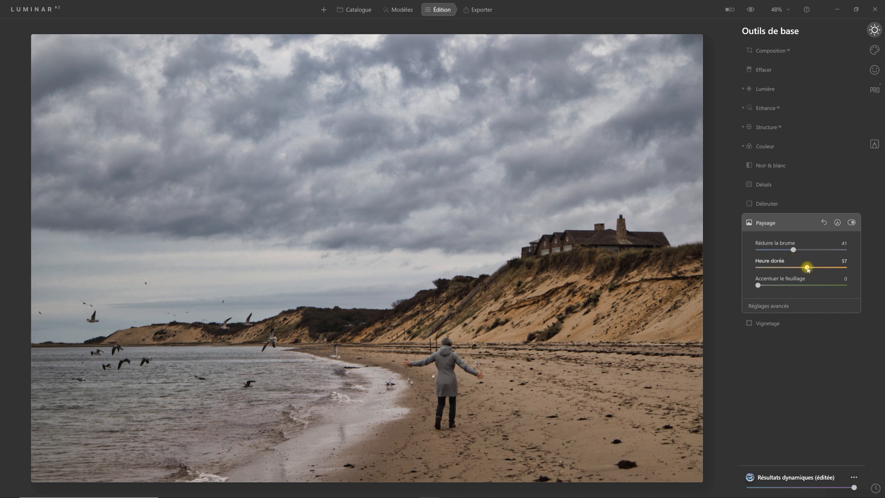
pyautogui.moveTo(809, 269); pyautogui.dragTo(812, 271)
pyautogui.click(766, 223)
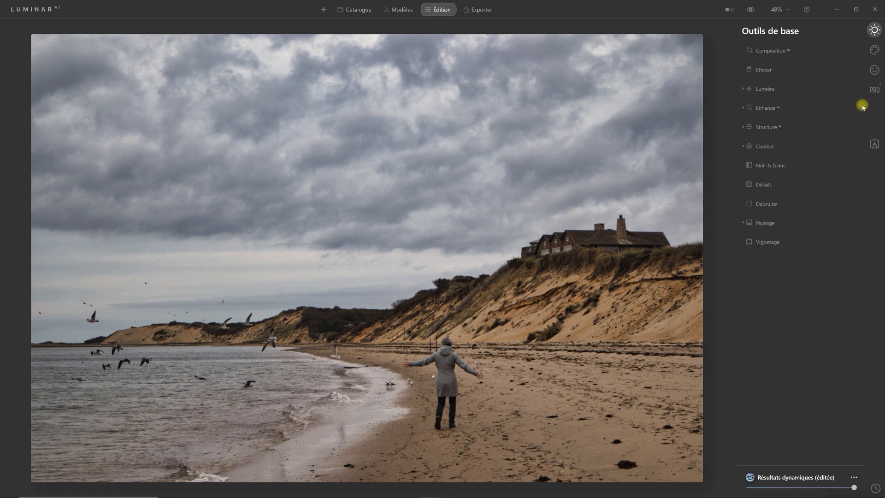
# - Apply an Effet Orton glow with a quantity of 20 using the Éclat tool
pyautogui.click(875, 50)
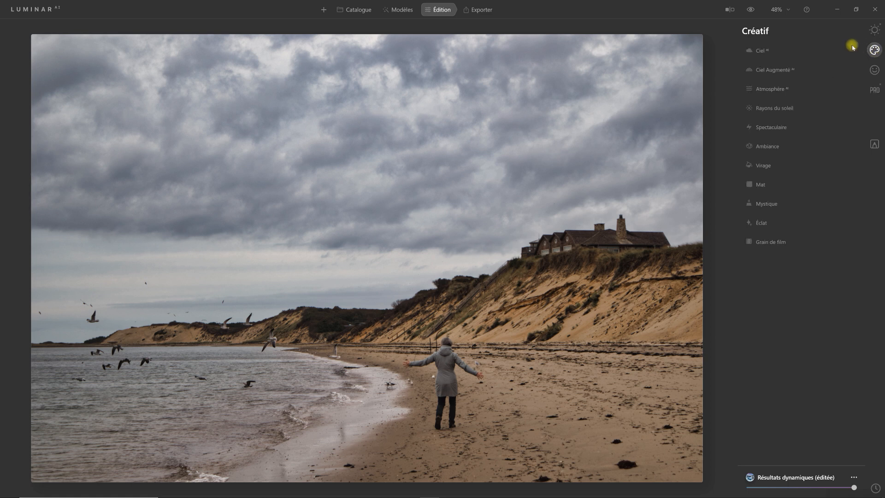
pyautogui.click(763, 224)
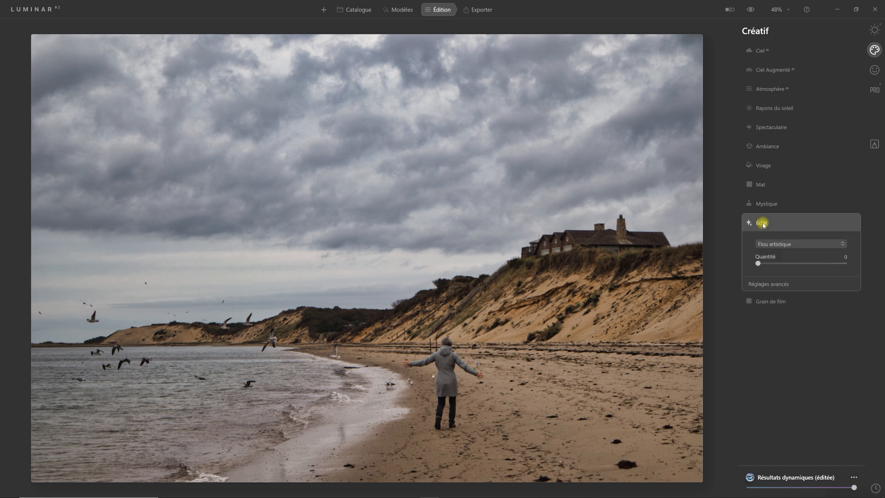
pyautogui.click(783, 243)
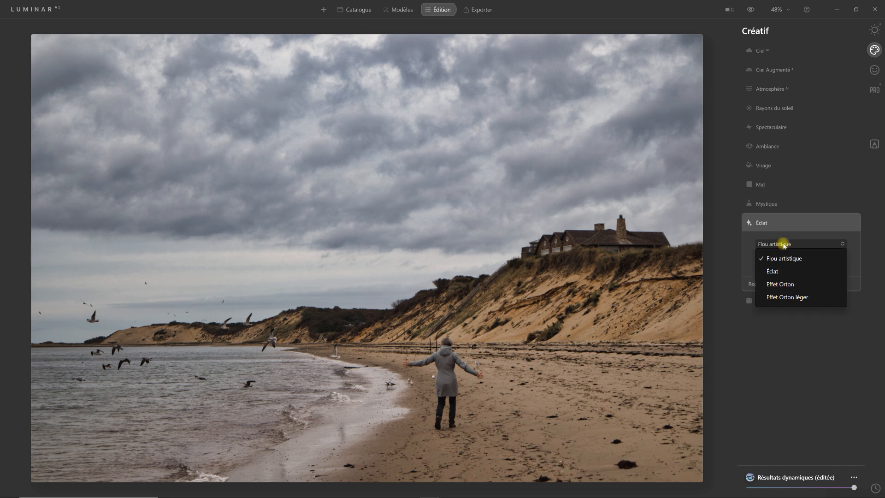
pyautogui.click(787, 284)
pyautogui.moveTo(758, 264); pyautogui.dragTo(775, 265)
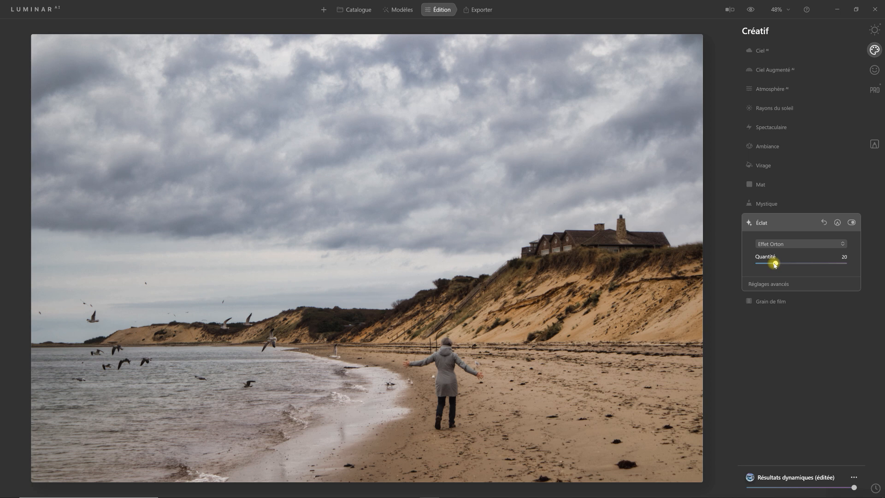
pyautogui.click(763, 223)
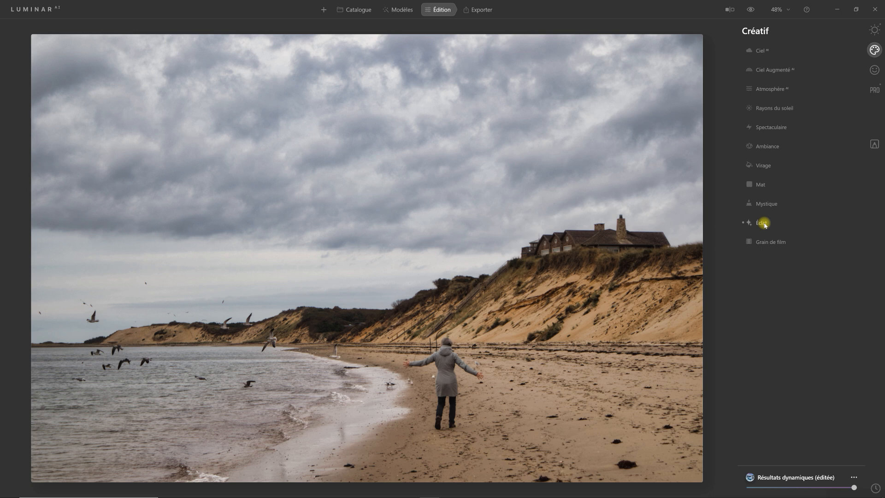
# - Add a Basique adjustment under Masquage local and view the mask types it offers
pyautogui.click(875, 30)
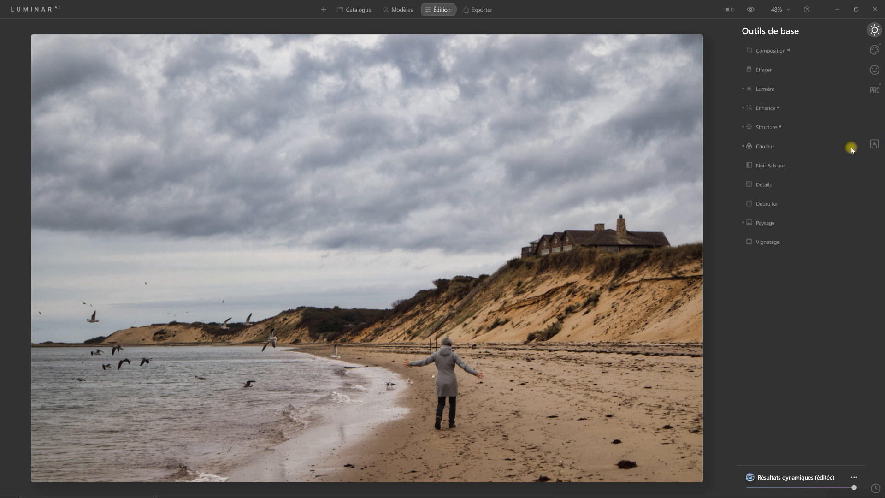
pyautogui.click(875, 144)
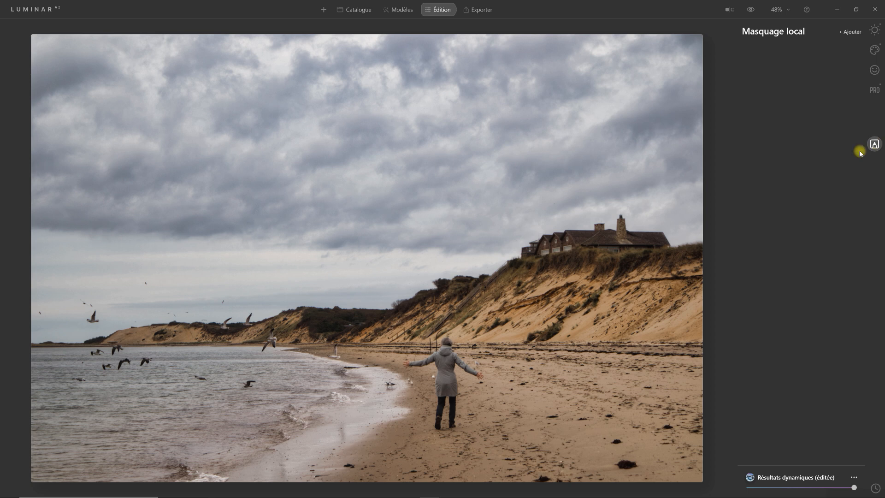
pyautogui.click(842, 31)
pyautogui.click(851, 49)
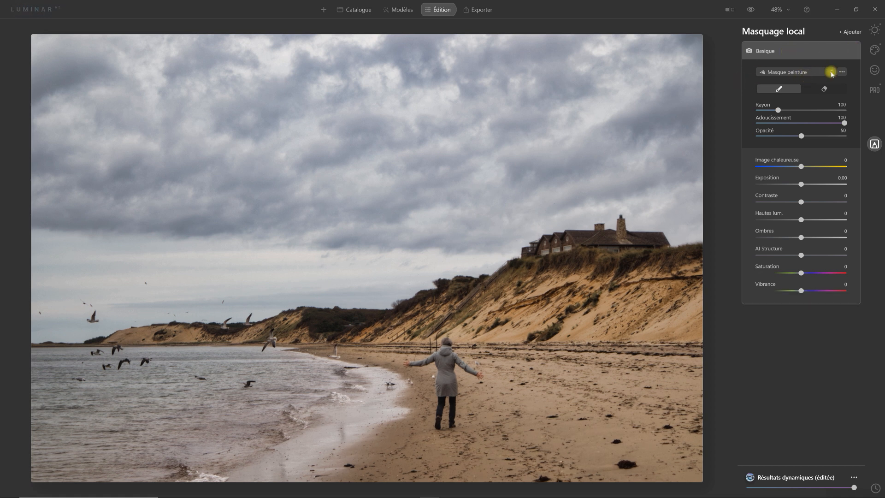
pyautogui.click(831, 73)
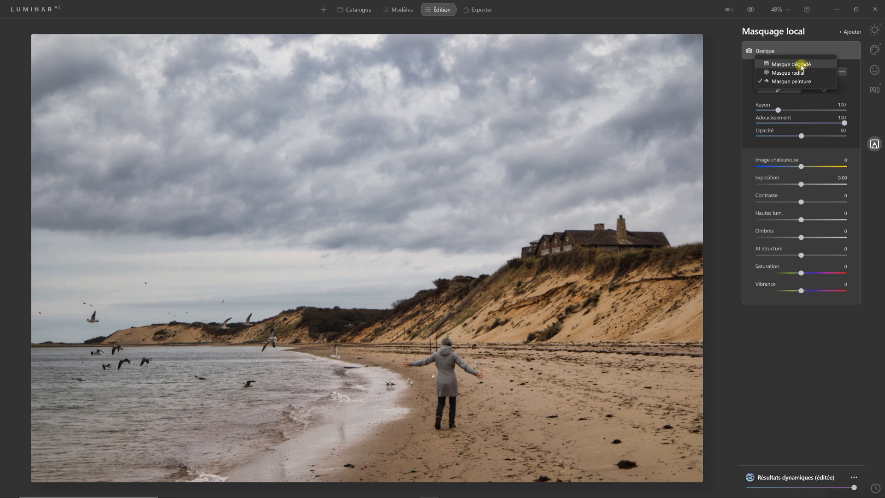
pyautogui.click(765, 52)
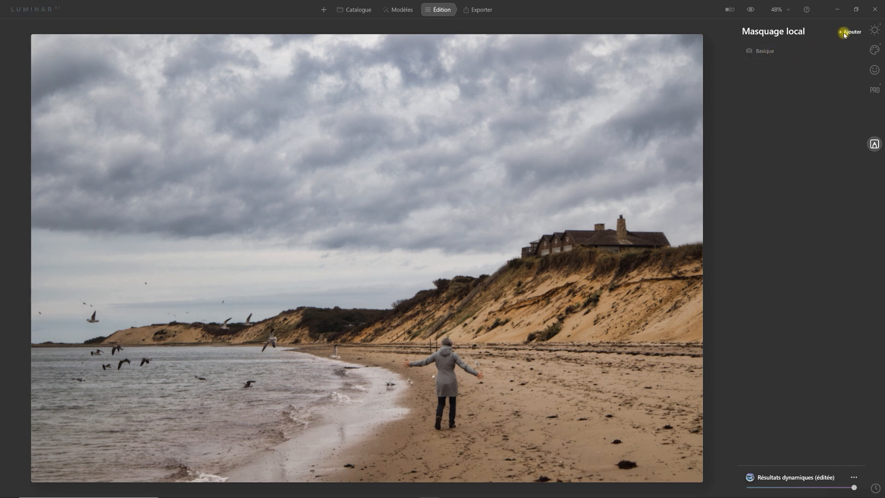
# - Add a Texture adjustment under Masquage local, review its options and collapse it
pyautogui.click(842, 32)
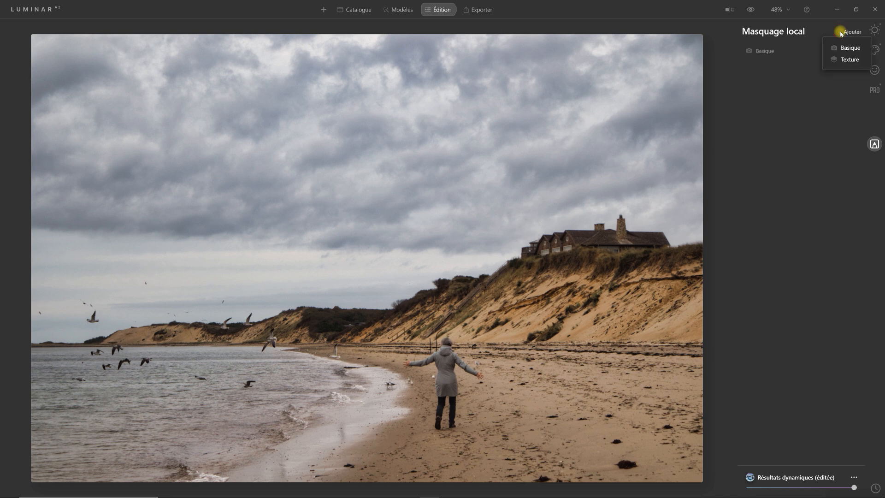
pyautogui.click(848, 60)
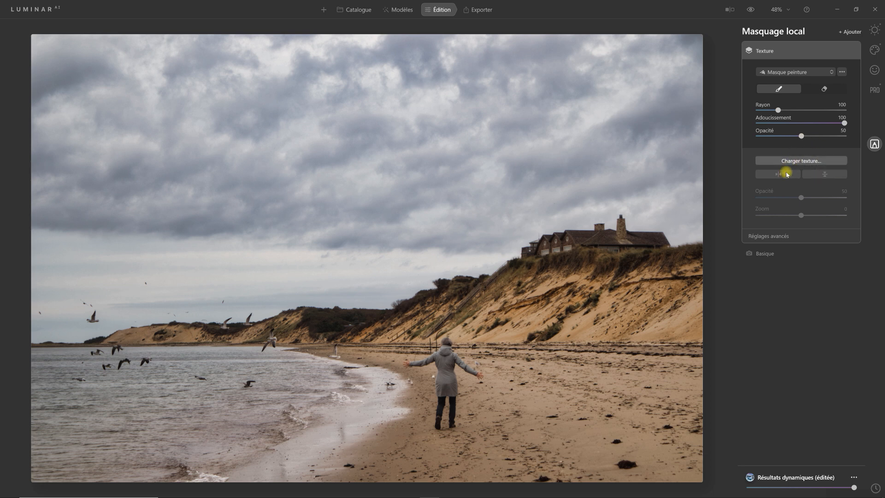
pyautogui.click(765, 52)
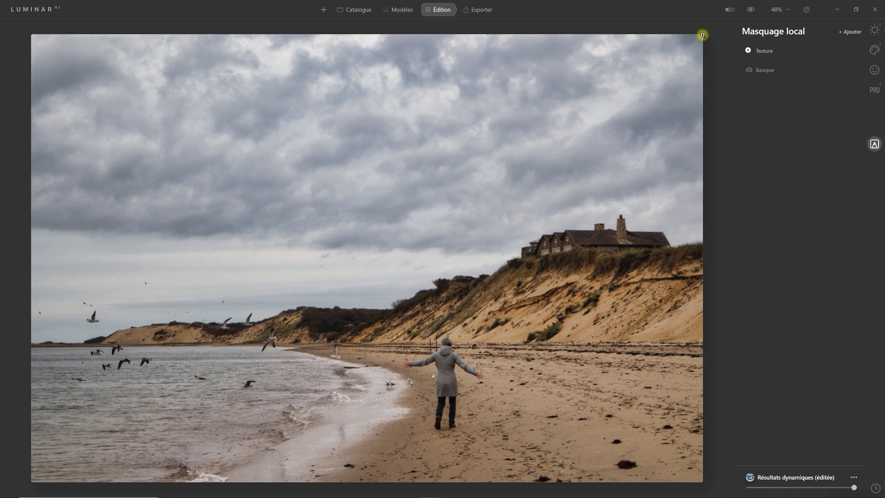
# - Review the sky replacement settings of the Ciel AI tool among the Créatif tools and collapse it
pyautogui.click(876, 49)
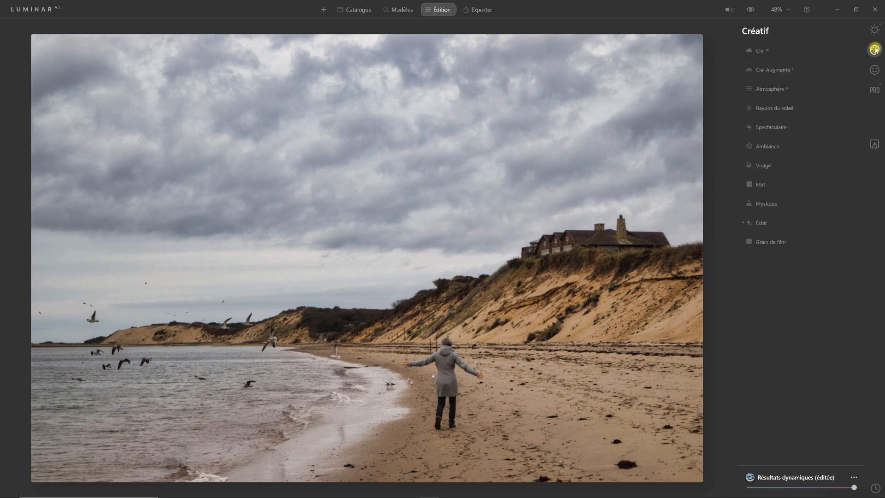
pyautogui.click(767, 52)
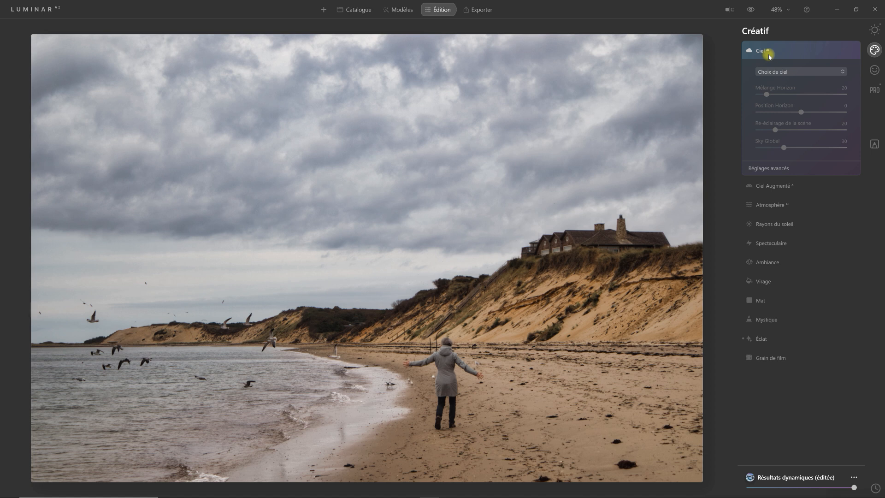
pyautogui.click(762, 51)
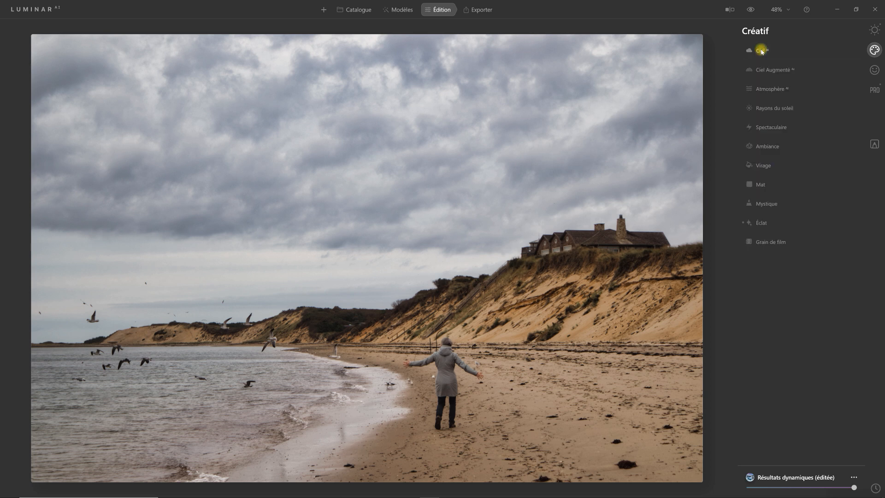
# - Review the settings of the Ciel Augmenté creative tool and the Effacer basic tool, collapsing each one
pyautogui.click(772, 71)
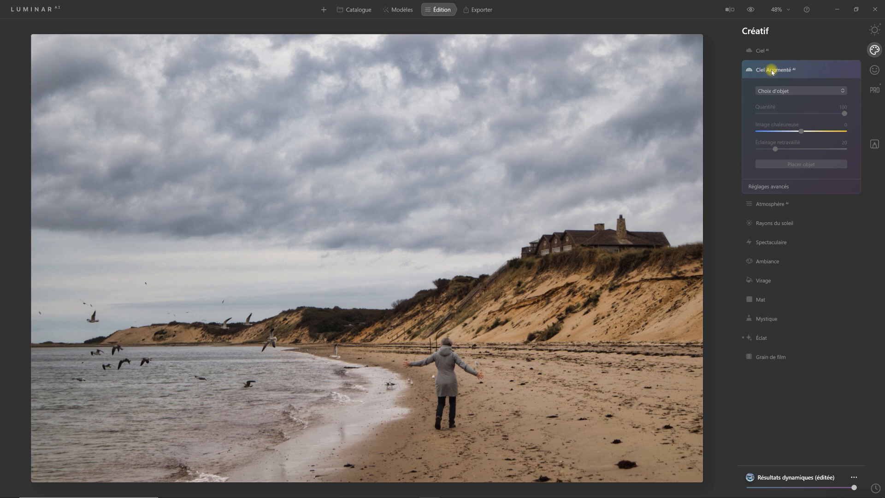
pyautogui.click(772, 71)
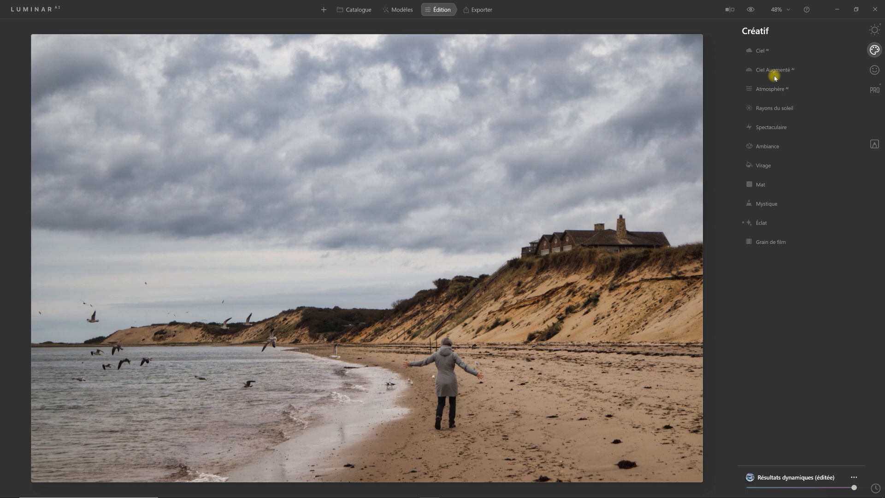
pyautogui.click(875, 145)
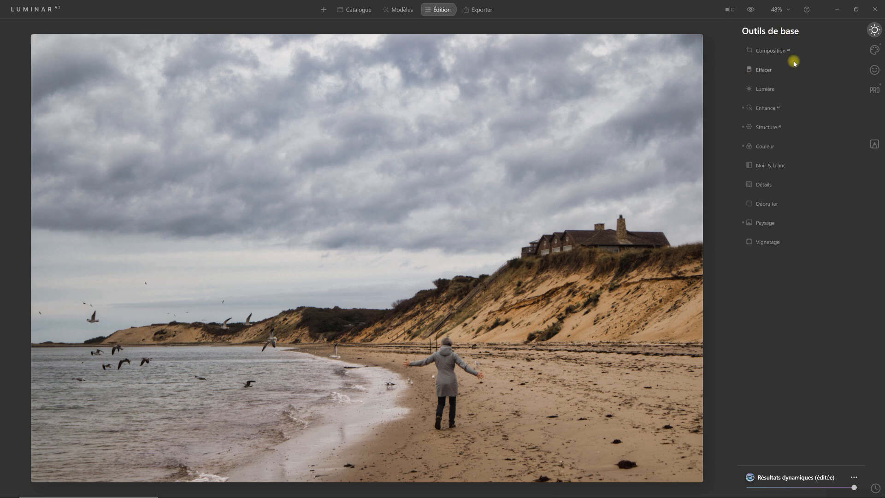
pyautogui.click(764, 69)
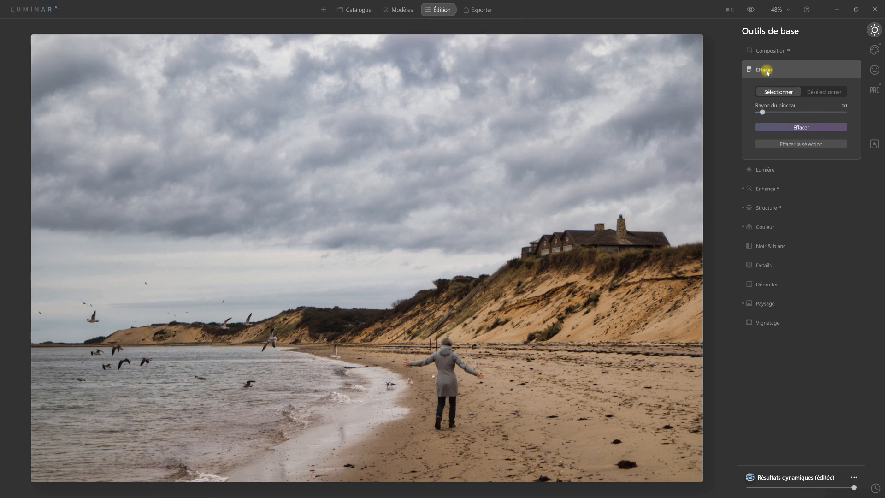
pyautogui.click(767, 70)
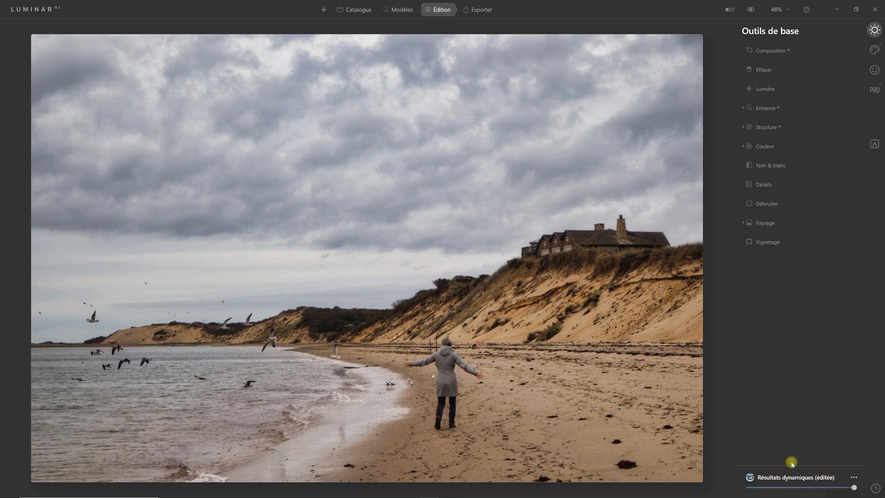
# - Review the photo's edit history down to the original image and return to the basic tools
pyautogui.click(876, 488)
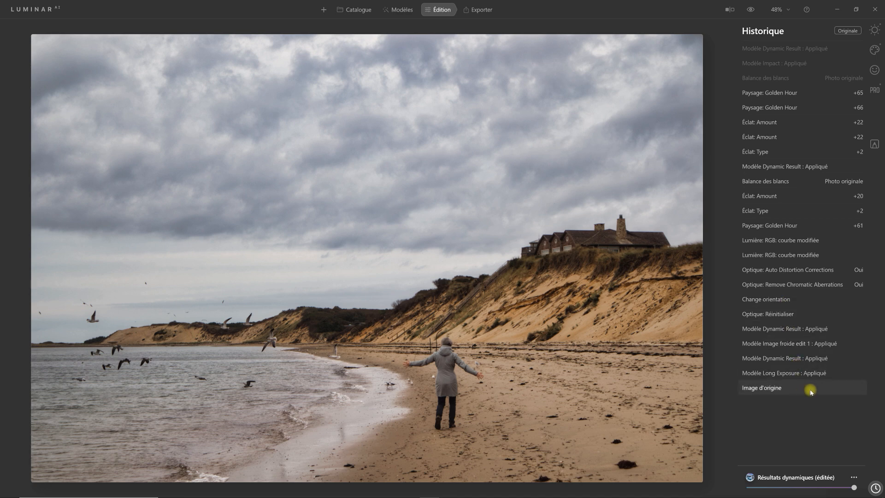
pyautogui.click(876, 30)
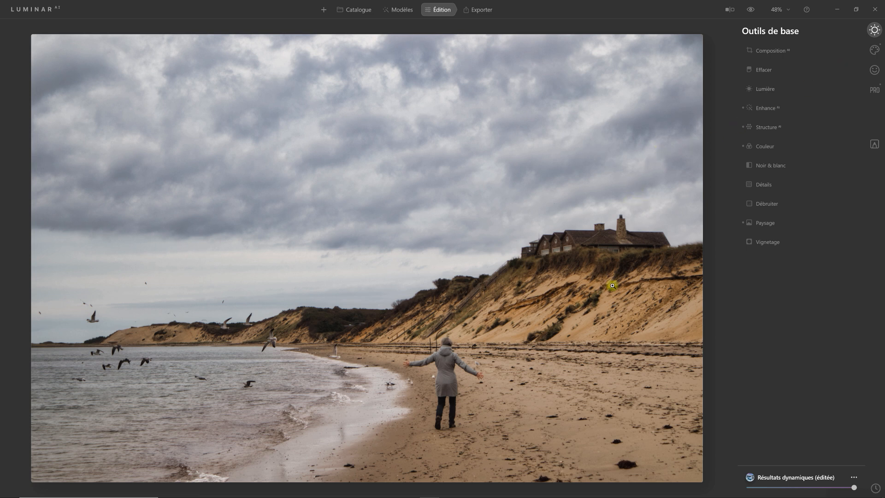
# - Show the histogram over the photo and turn on its shadow and highlight clipping indicators
pyautogui.rightClick(609, 340)
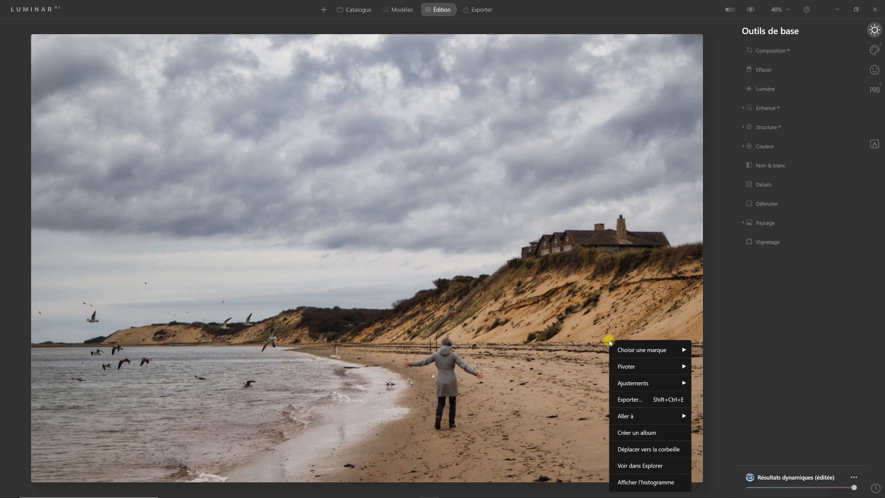
pyautogui.click(664, 484)
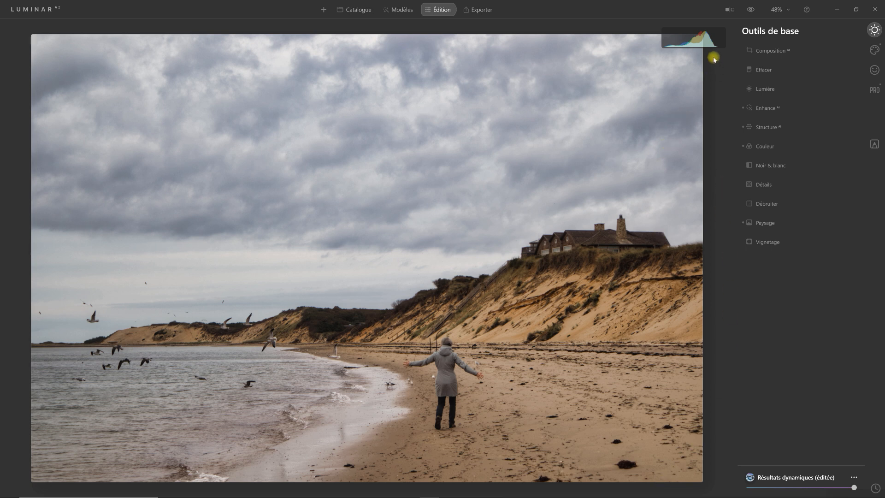
pyautogui.press('j')
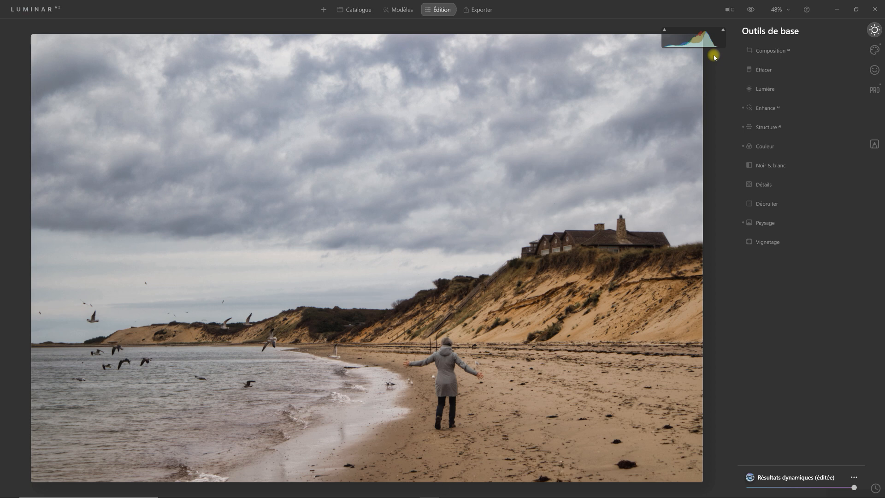